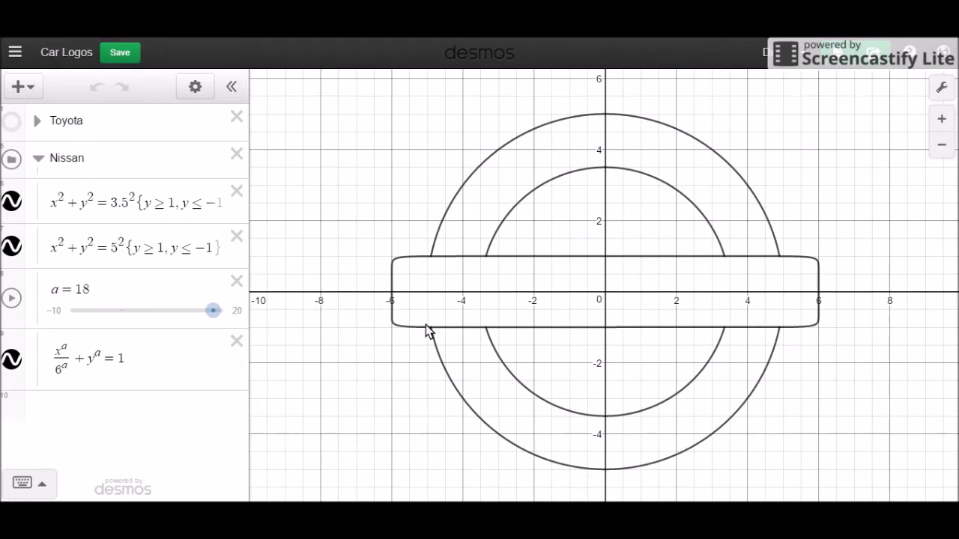
# Step: Add the vertical line x = -4 as a new expression below the rounded-rectangle equation in the Nissan folder
pyautogui.click(144, 367)
pyautogui.press('Return')
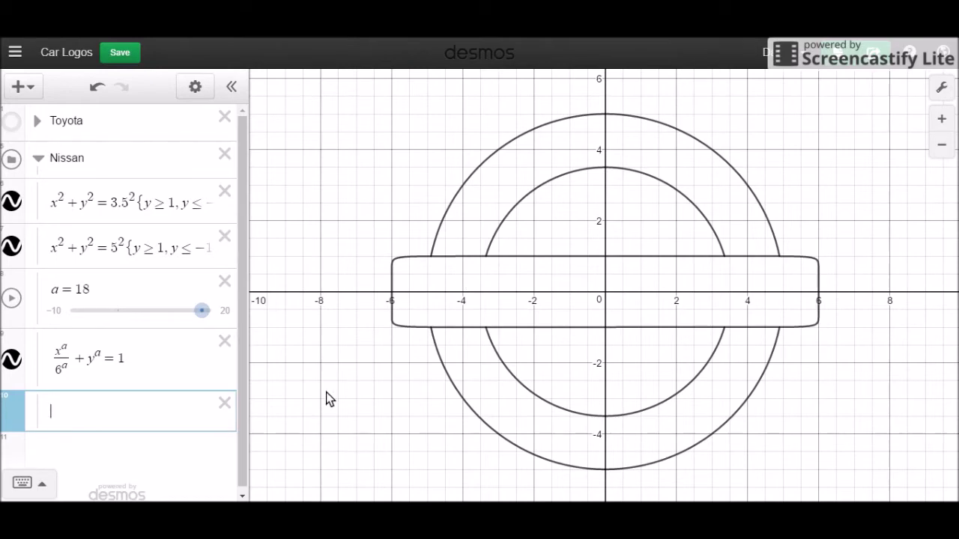
pyautogui.write('=x')
pyautogui.press('BackSpace')
pyautogui.press('BackSpace')
pyautogui.write('x=-4')
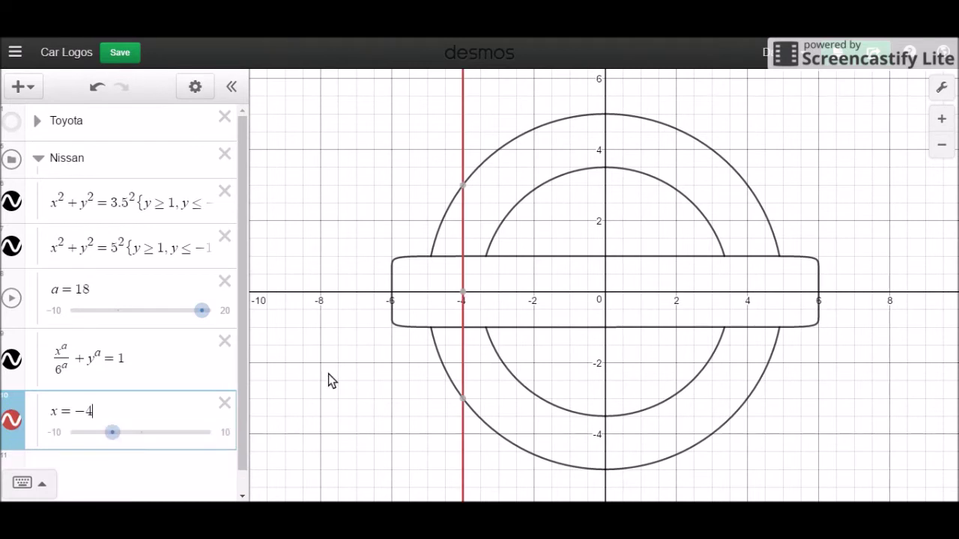
# Step: Restrict the vertical line x = -4 to the range -0.75 ≤ y ≤ 0.75
pyautogui.moveTo(461, 311); pyautogui.dragTo(463, 322)
pyautogui.click(158, 412)
pyautogui.write('{-')
pyautogui.write('0.75')
pyautogui.write('<=y')
pyautogui.write('<=')
pyautogui.click(50, 411)
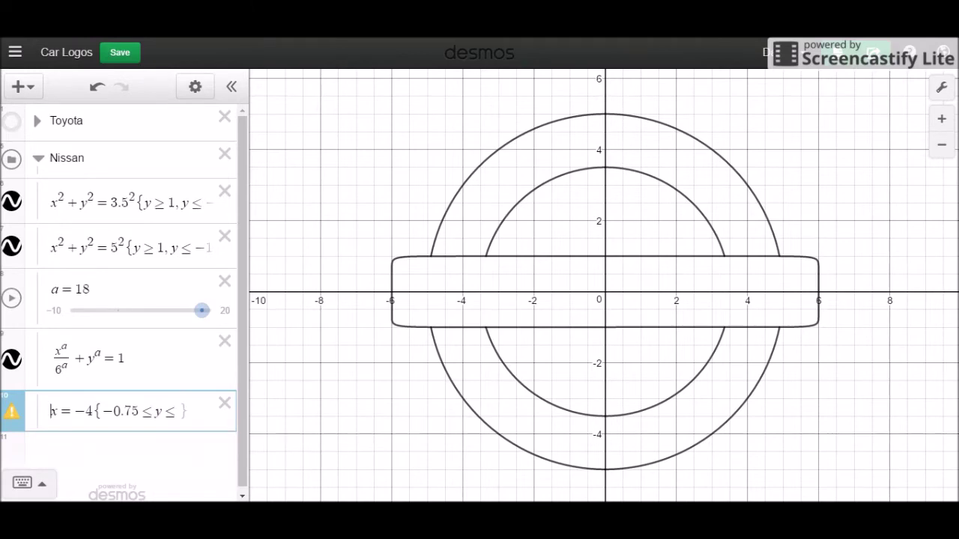
pyautogui.click(178, 414)
pyautogui.write('0.75')
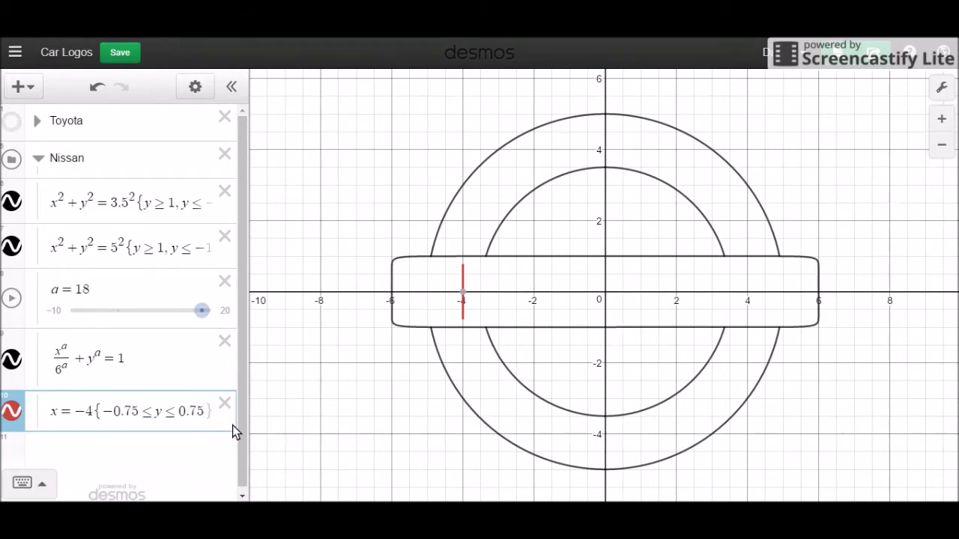
# Step: Add the horizontal line y = 0.75 as a new expression below the vertical line
pyautogui.press('Return')
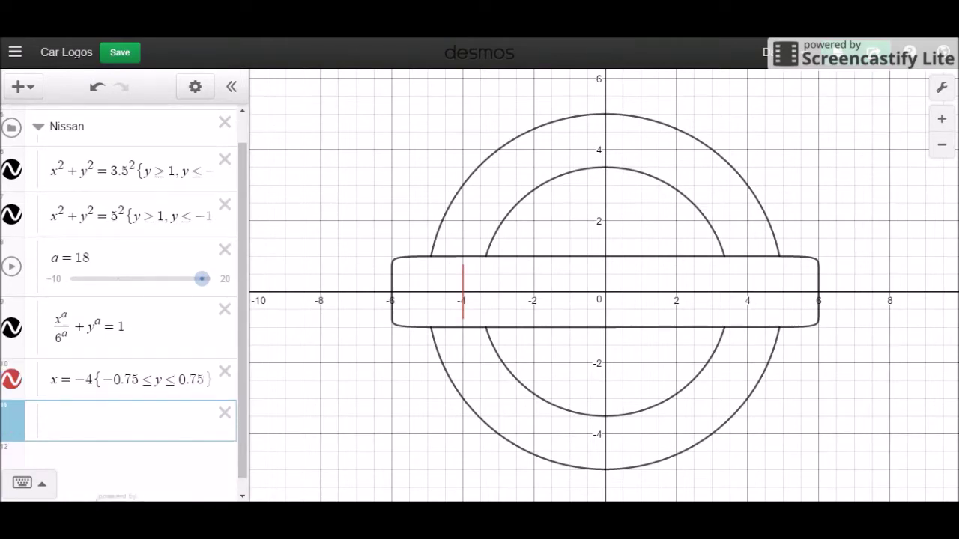
pyautogui.write('y=00')
pyautogui.press('BackSpace')
pyautogui.write('.75')
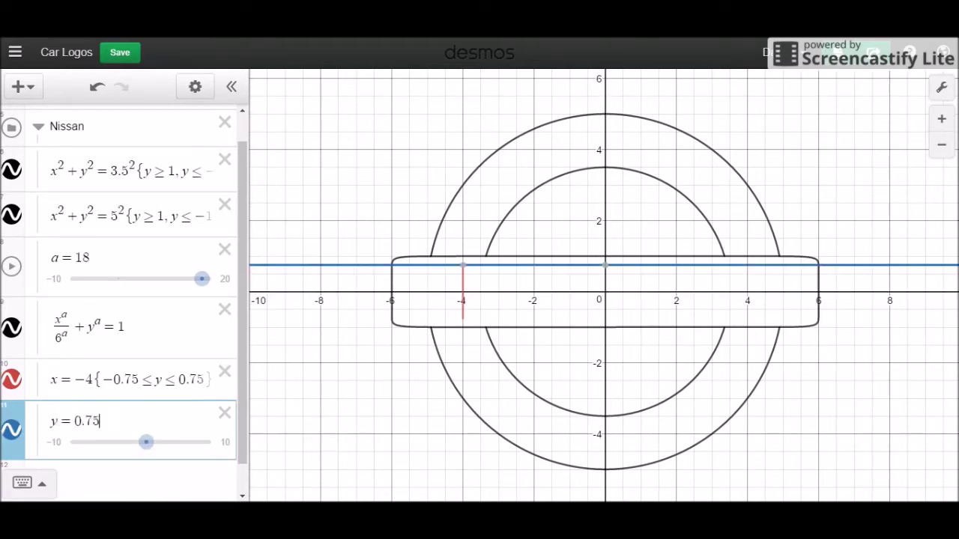
# Step: Add the horizontal line y = -0.75 as a new expression
pyautogui.press('Return')
pyautogui.write('y=')
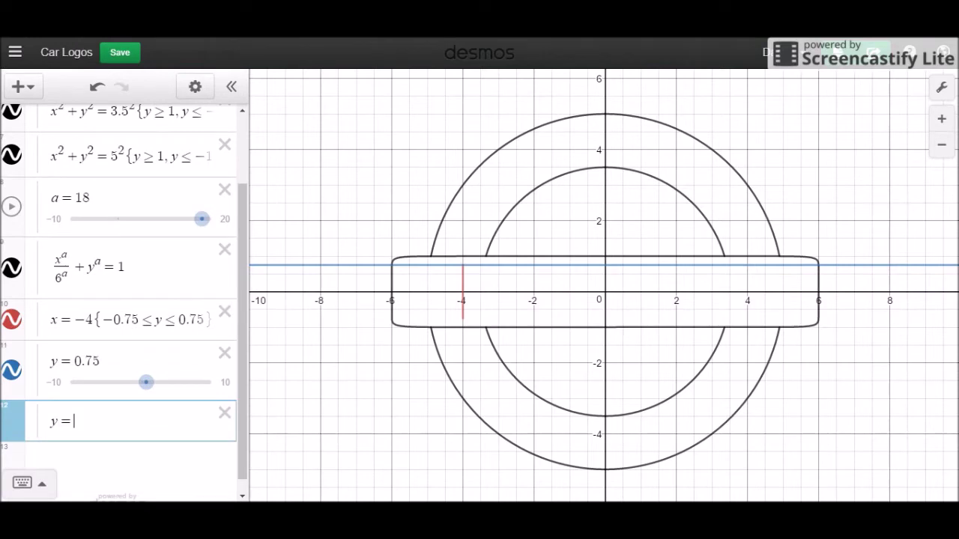
pyautogui.write('-00')
pyautogui.press('BackSpace')
pyautogui.write('.75')
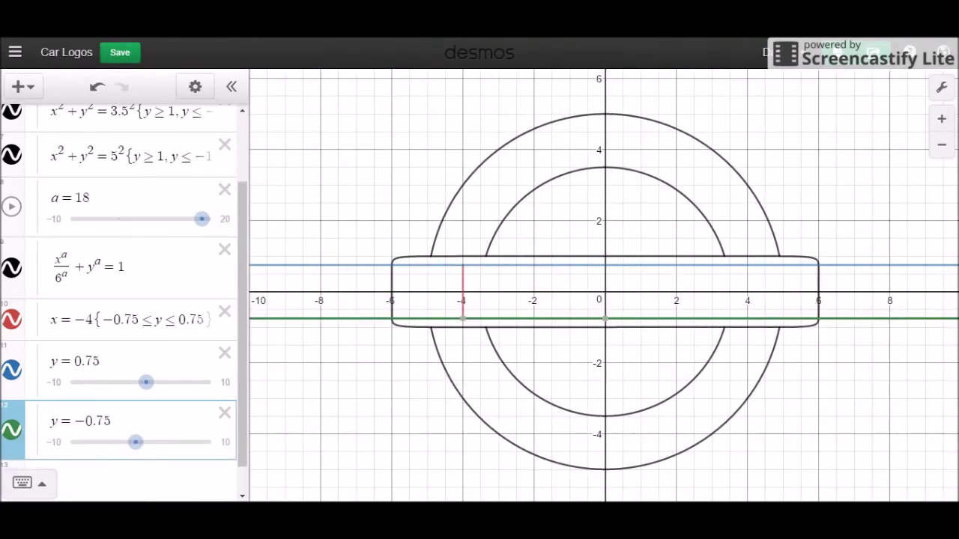
# Step: Try restricting the y = -0.75 line to -4 ≤ x ≤ -3.5, and delete that expression
pyautogui.write('{-')
pyautogui.press('BackSpace')
pyautogui.press('BackSpace')
pyautogui.write('{-')
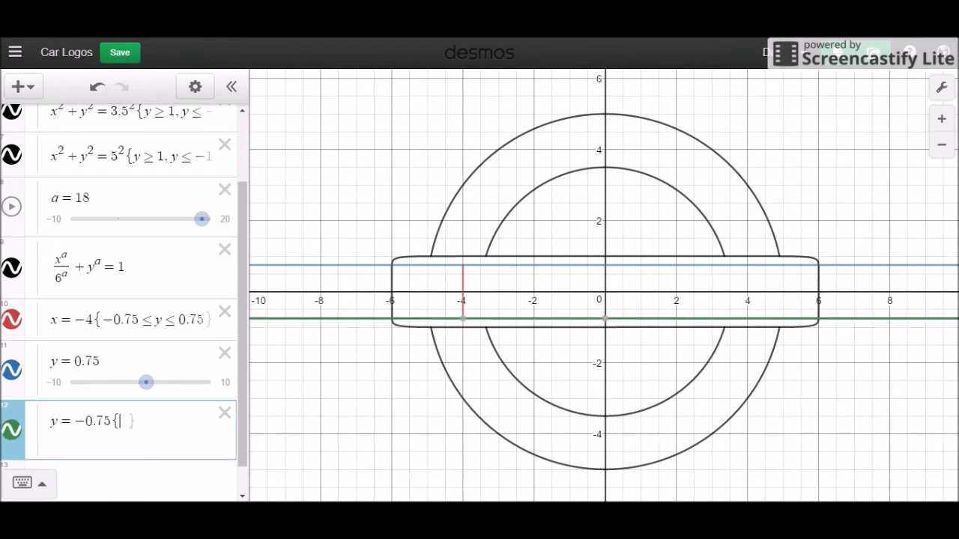
pyautogui.write('4')
pyautogui.write('<=x<=')
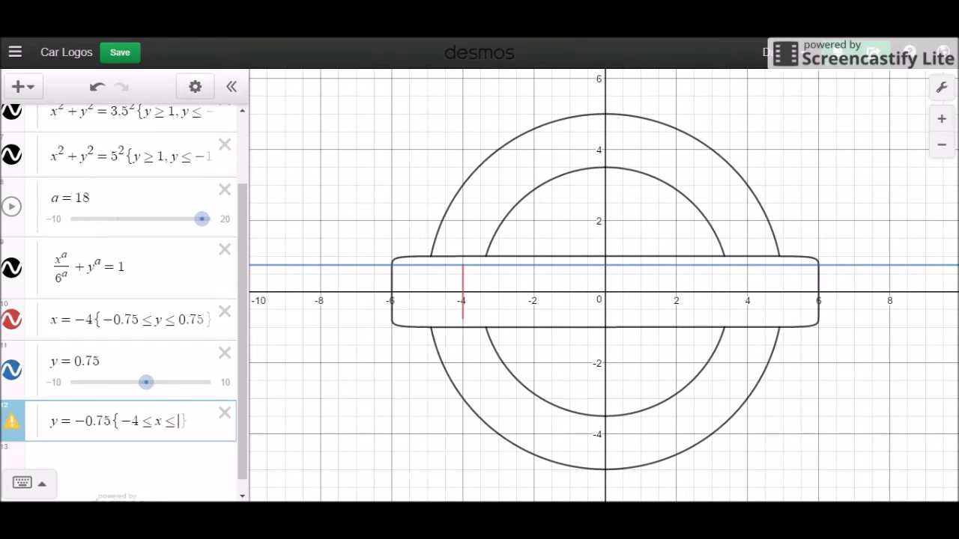
pyautogui.write('3.75')
pyautogui.press('BackSpace')
pyautogui.press('BackSpace')
pyautogui.press('BackSpace')
pyautogui.press('BackSpace')
pyautogui.write('-3.75')
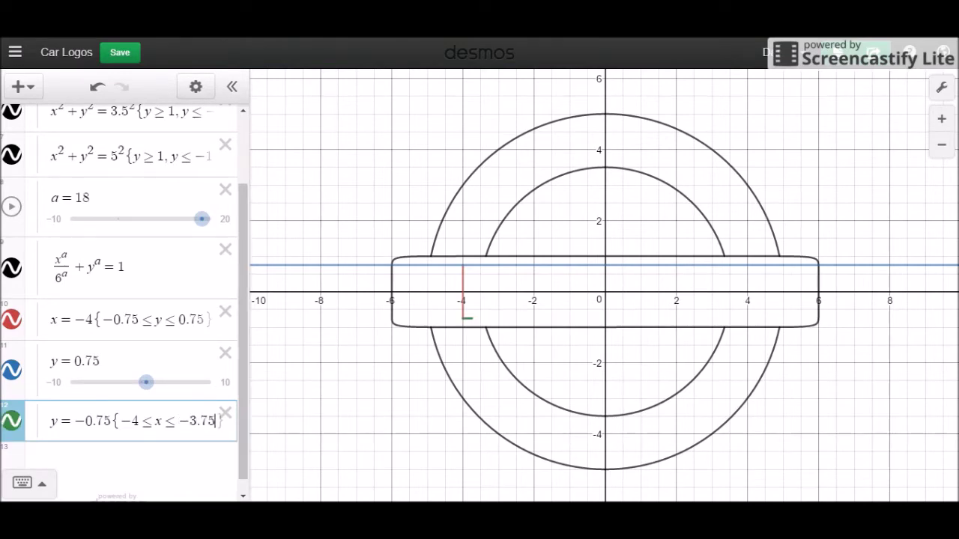
pyautogui.press('BackSpace')
pyautogui.press('BackSpace')
pyautogui.write('5')
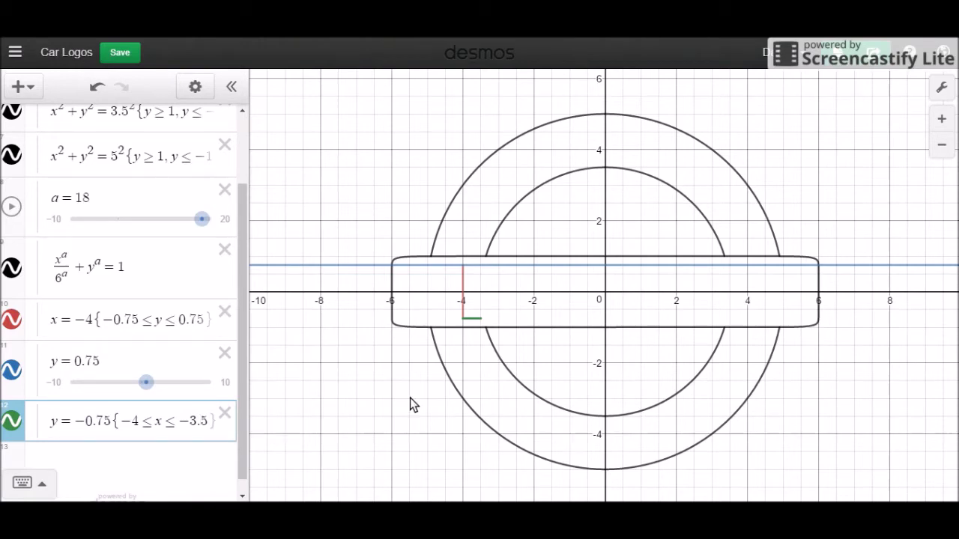
pyautogui.click(227, 412)
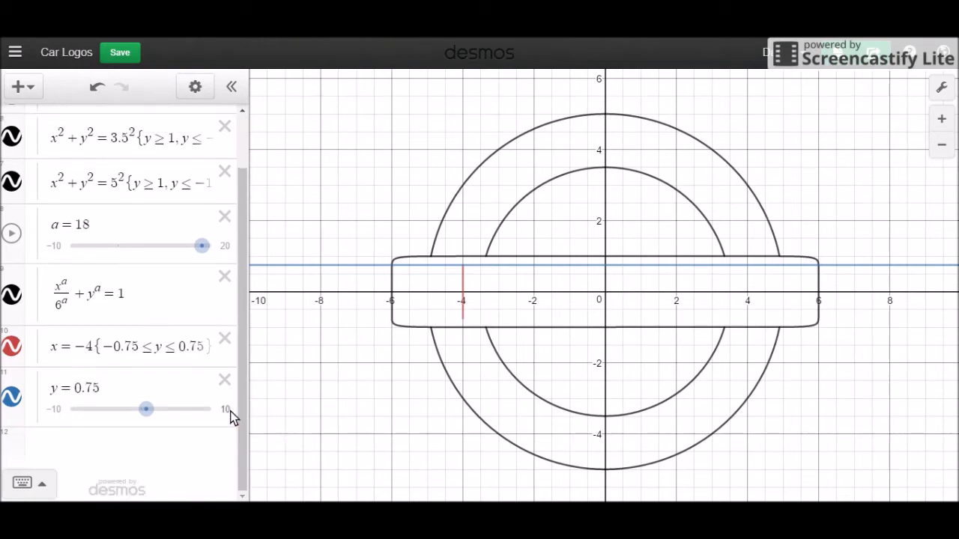
# Step: Restrict the horizontal line y = 0.75 to -4 ≤ x ≤ -3.5
pyautogui.click(127, 387)
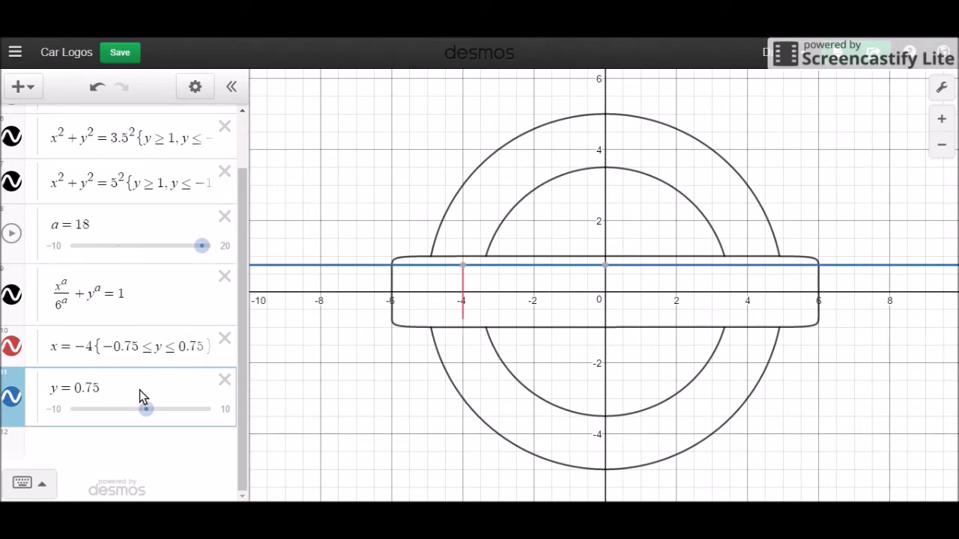
pyautogui.write('{-4<=x<=')
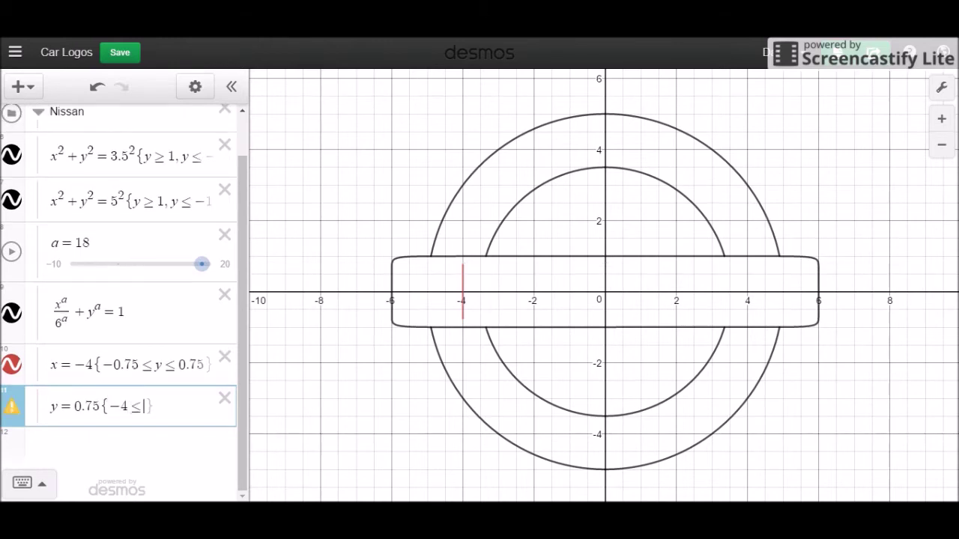
pyautogui.write('-0.5')
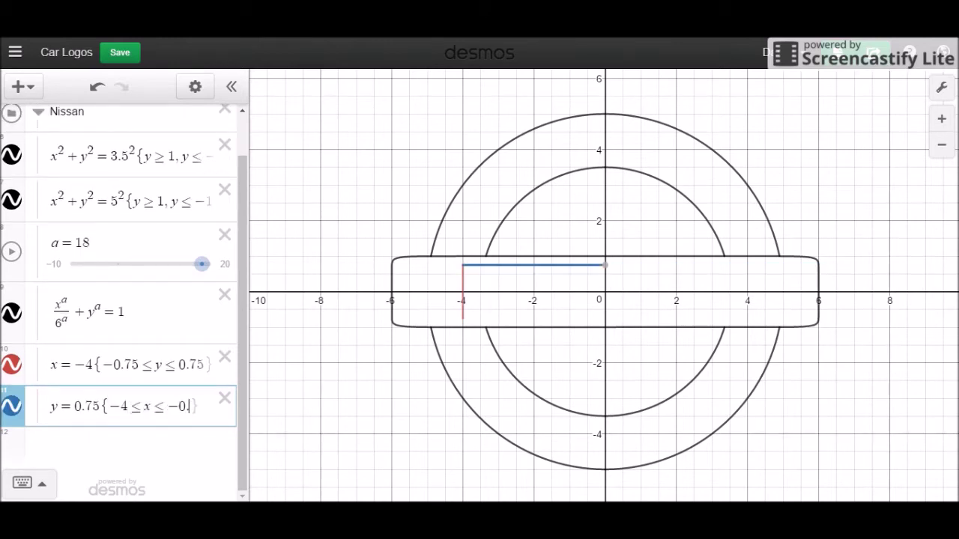
pyautogui.press('BackSpace')
pyautogui.press('BackSpace')
pyautogui.press('BackSpace')
pyautogui.write('3.5')
pyautogui.press('BackSpace')
pyautogui.write('5')
# Step: Add the slanted line y = (x + 3.5) + 0.75 through the endpoint (-3.5, 0.75) of the short horizontal segment
pyautogui.click(216, 433)
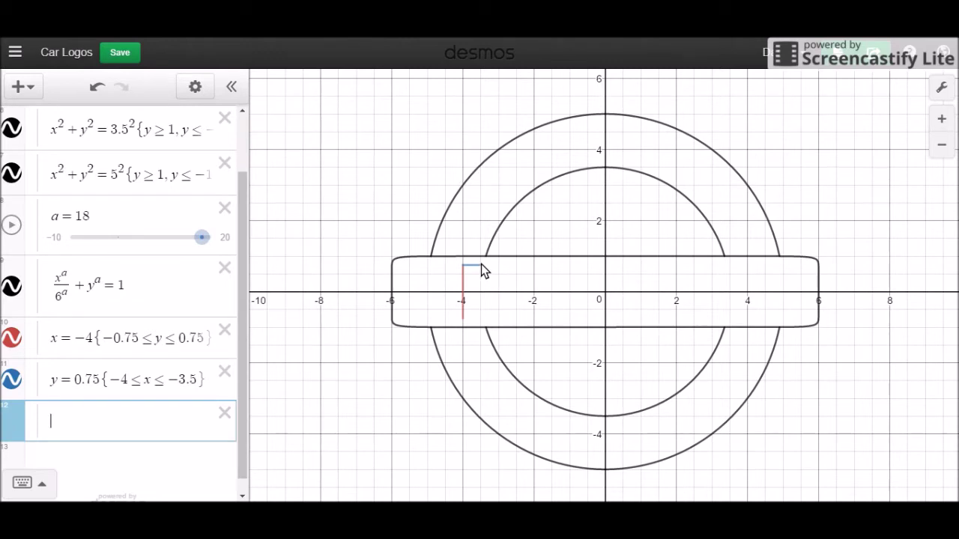
pyautogui.write('y = (')
pyautogui.click(480, 266)
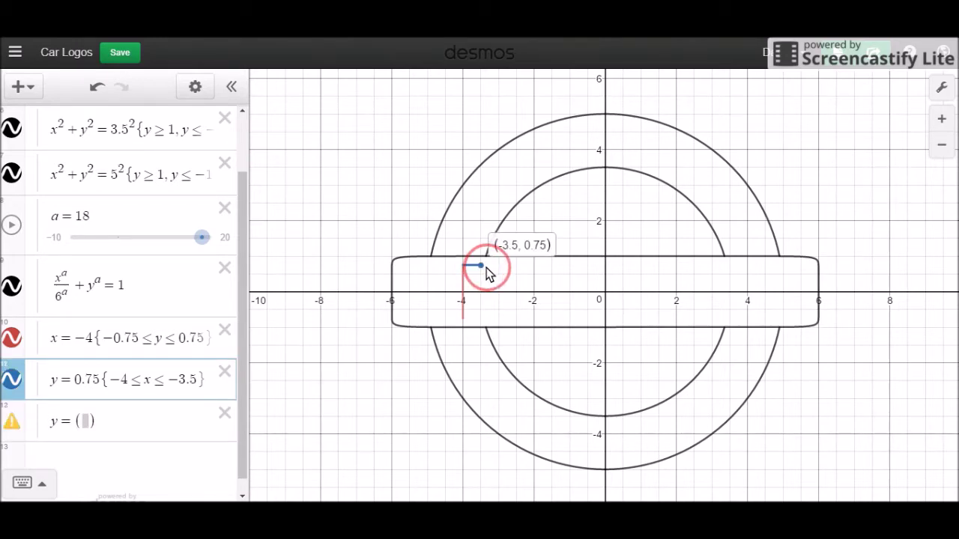
pyautogui.click(90, 415)
pyautogui.write('x')
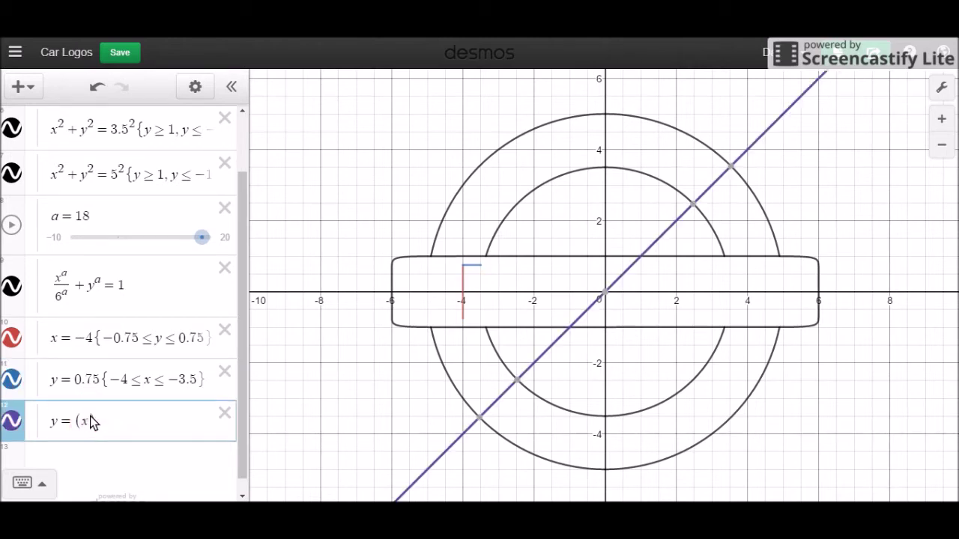
pyautogui.click(481, 265)
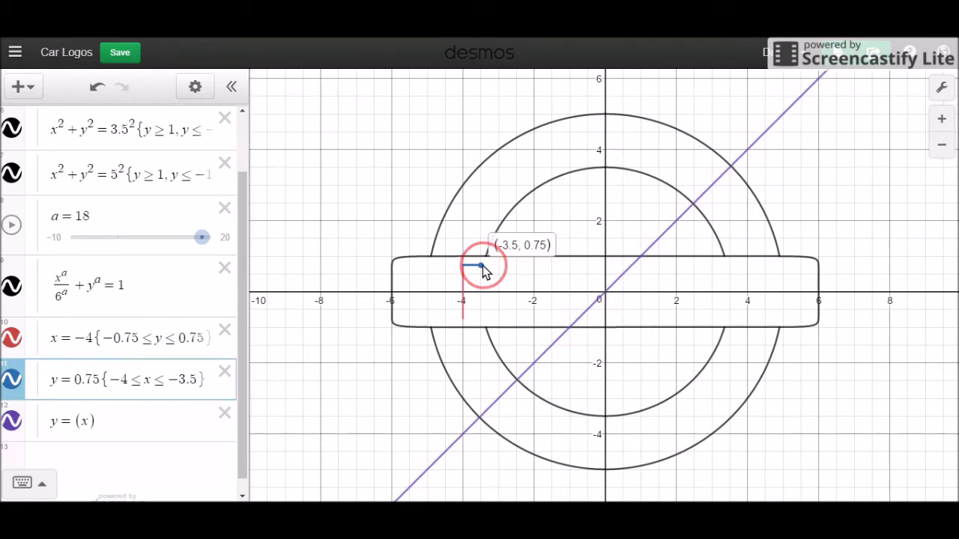
pyautogui.click(92, 422)
pyautogui.write('+3.5)')
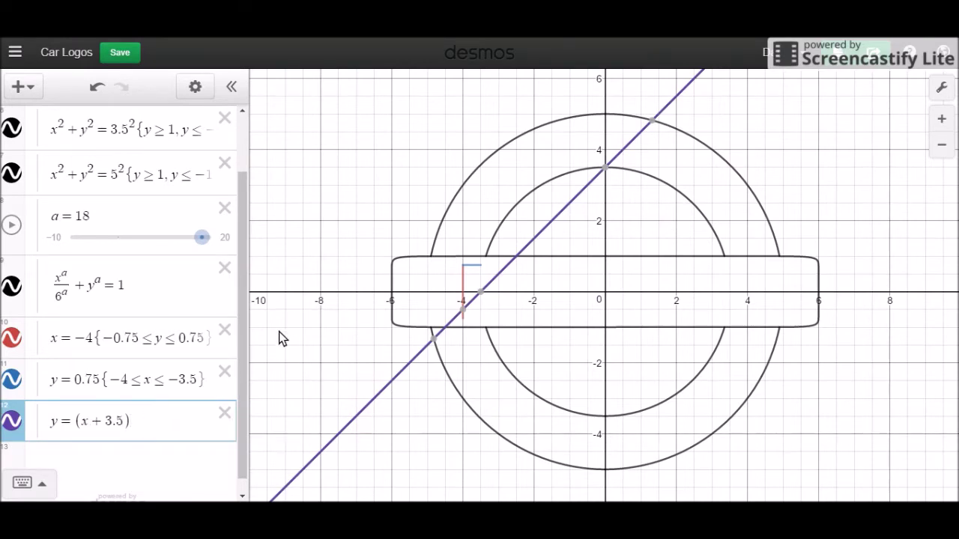
pyautogui.write('+0.7')
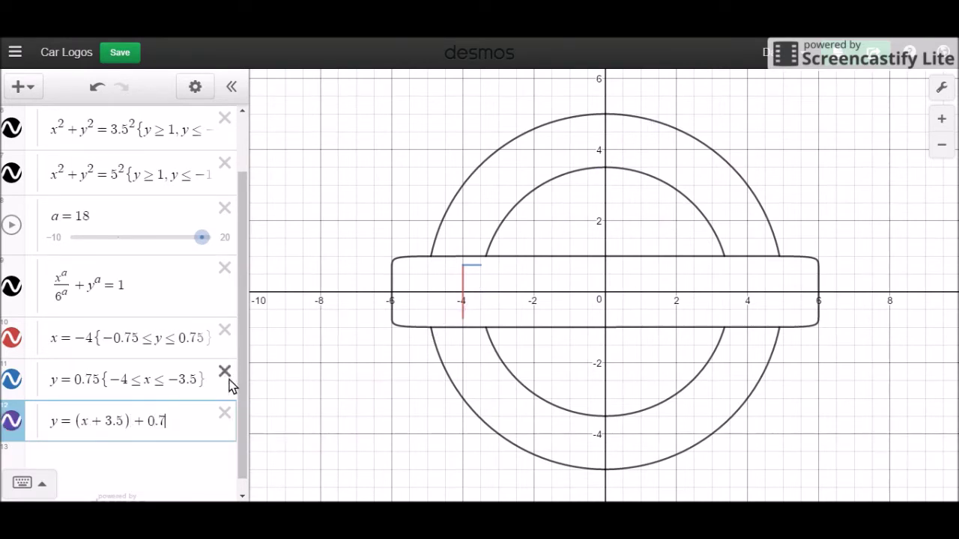
pyautogui.write('5')
# Step: Set the slanted line's slope to -2.5 so its equation reads y = -2.5(x + 3.5) + 0.75, and add an empty expression below
pyautogui.press('Home')
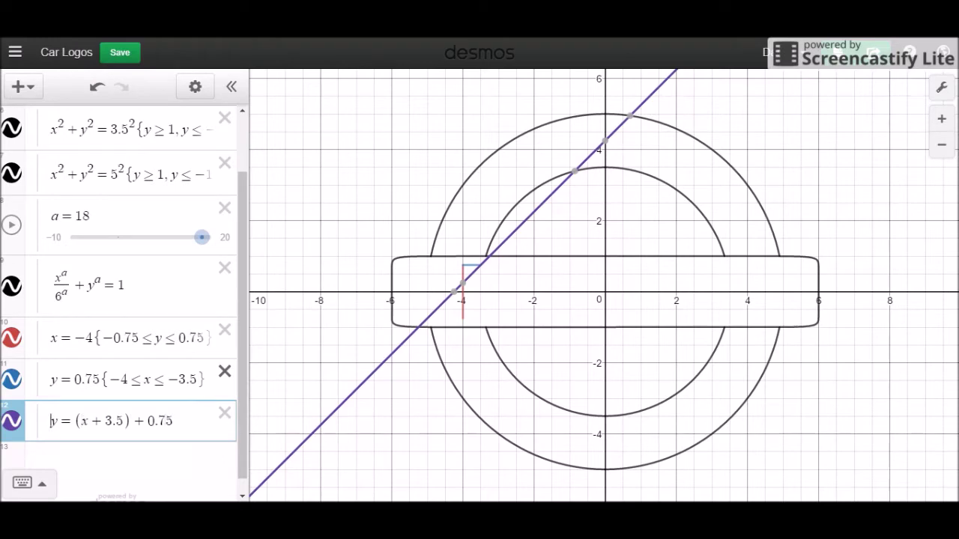
pyautogui.press('Right')
pyautogui.press('Right')
pyautogui.press('Right')
pyautogui.press('Left')
pyautogui.write('-')
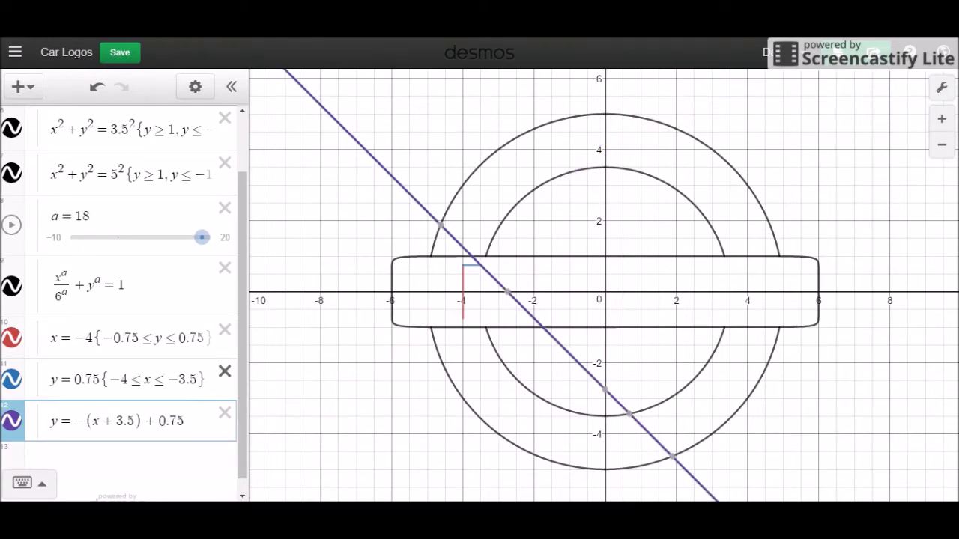
pyautogui.write('2')
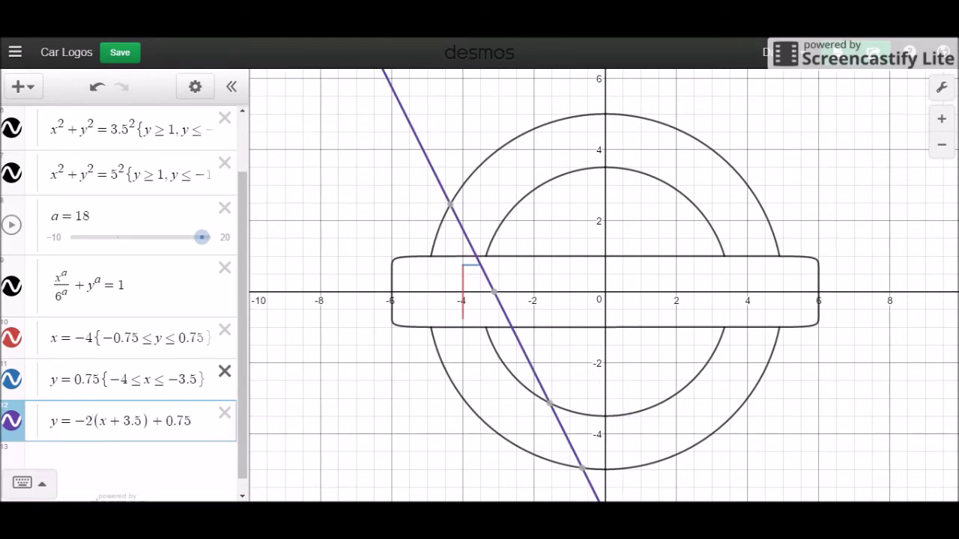
pyautogui.press('BackSpace')
pyautogui.write('3')
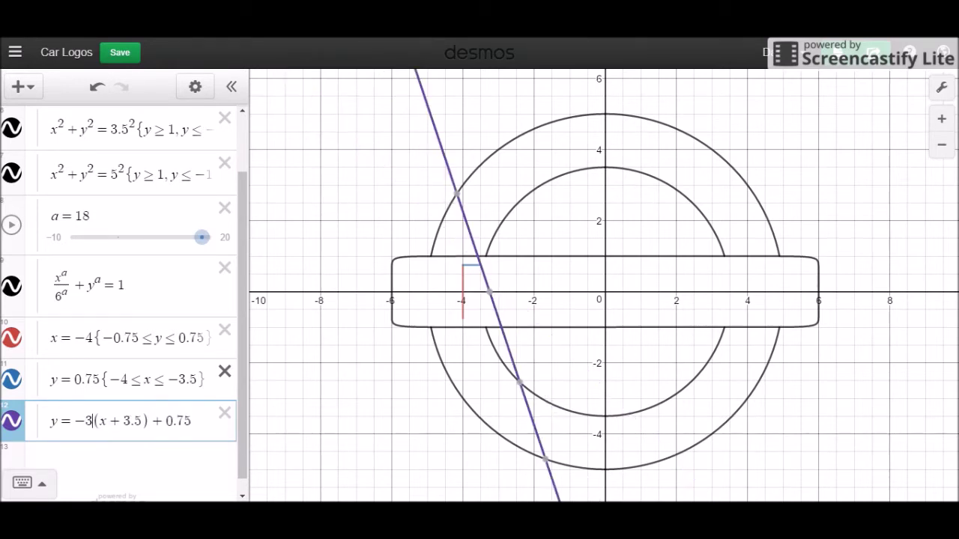
pyautogui.press('BackSpace')
pyautogui.write('22')
pyautogui.press('BackSpace')
pyautogui.write('.5')
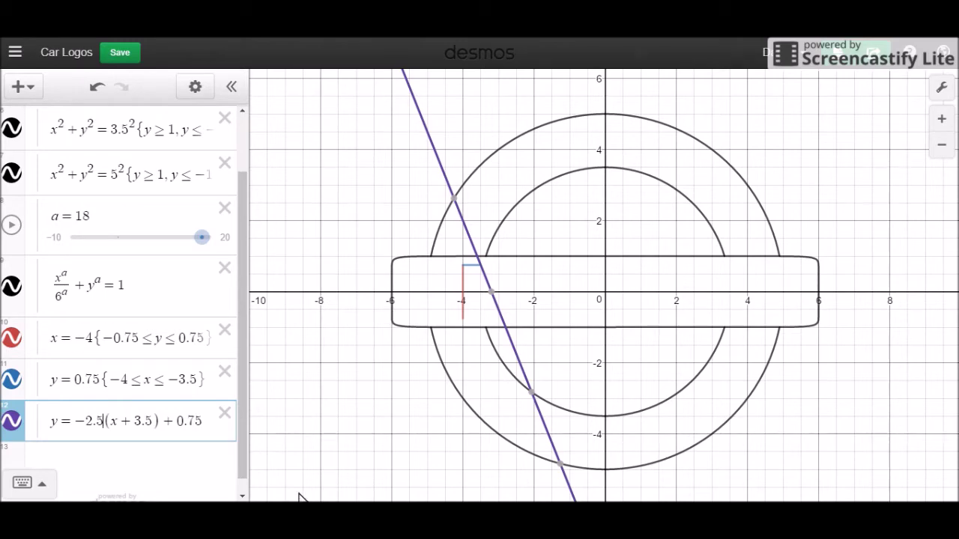
pyautogui.press('Return')
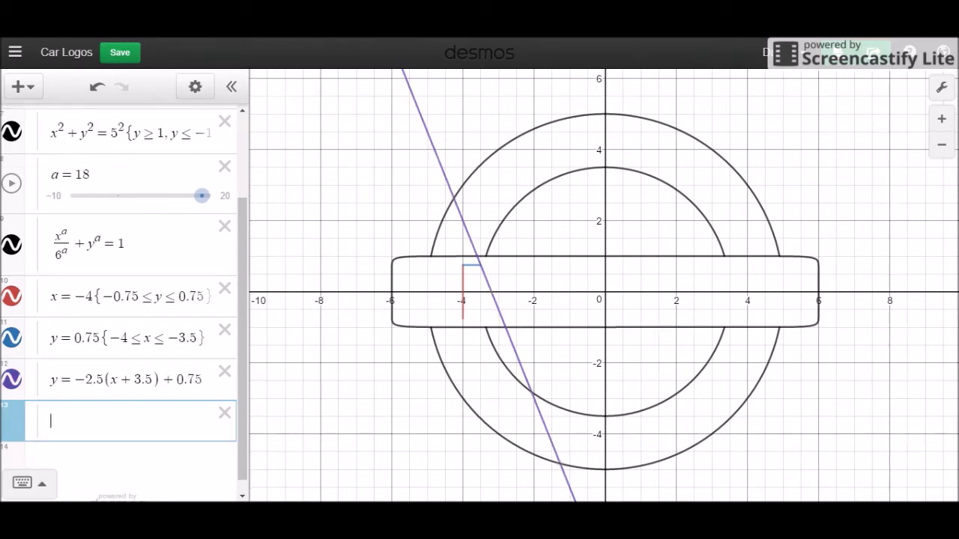
# Step: Restrict the slanted line to the range -0.75 ≤ y ≤ 0.75
pyautogui.press('"')
pyautogui.click(179, 380)
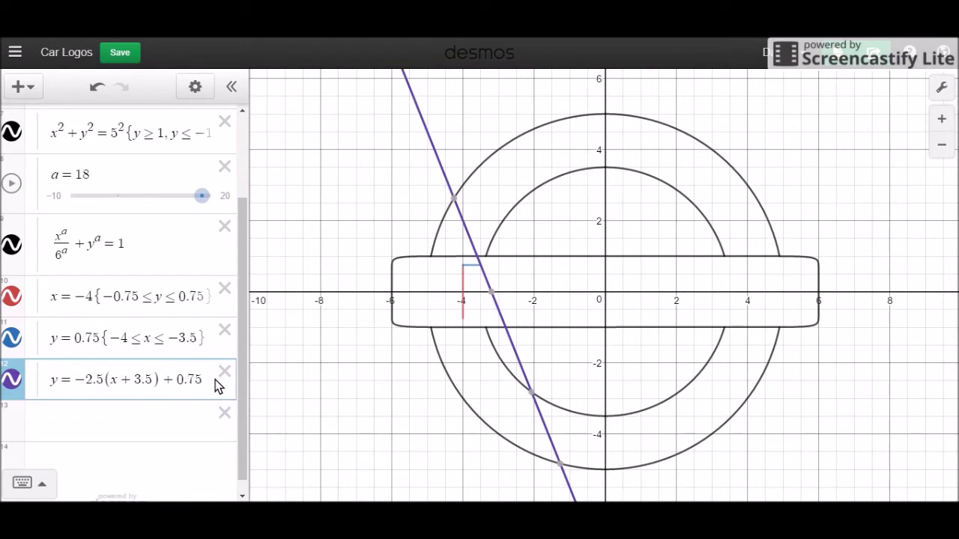
pyautogui.write('{')
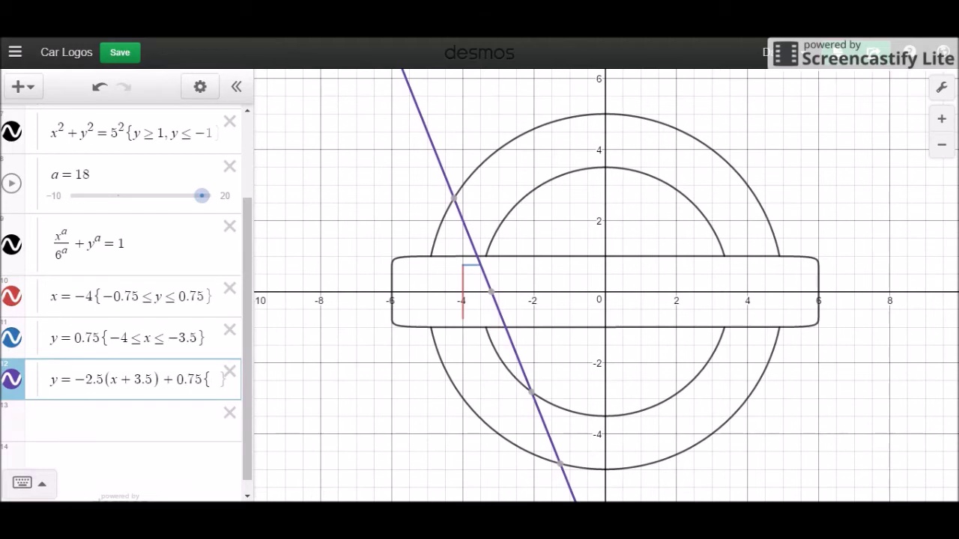
pyautogui.write('-')
pyautogui.write('75<=x<=')
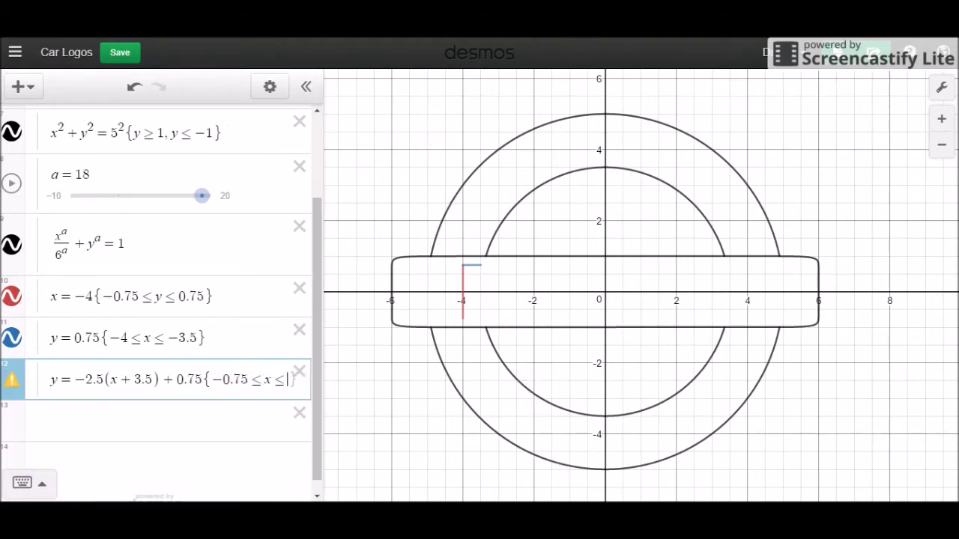
pyautogui.press('BackSpace')
pyautogui.press('BackSpace')
pyautogui.write('y<=')
pyautogui.write('0.75')
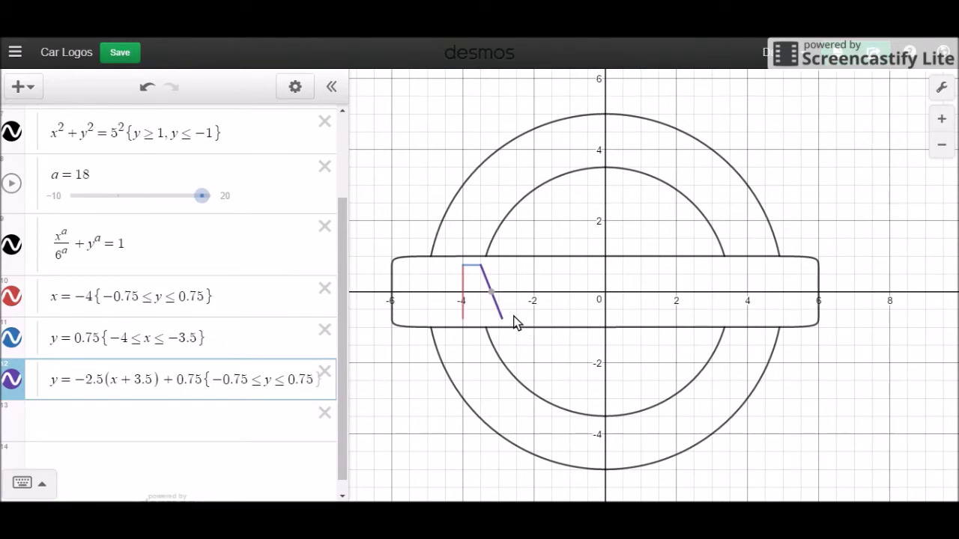
# Step: Add the horizontal line y = -0.75 as a new expression below the slanted line's equation
pyautogui.click(233, 331)
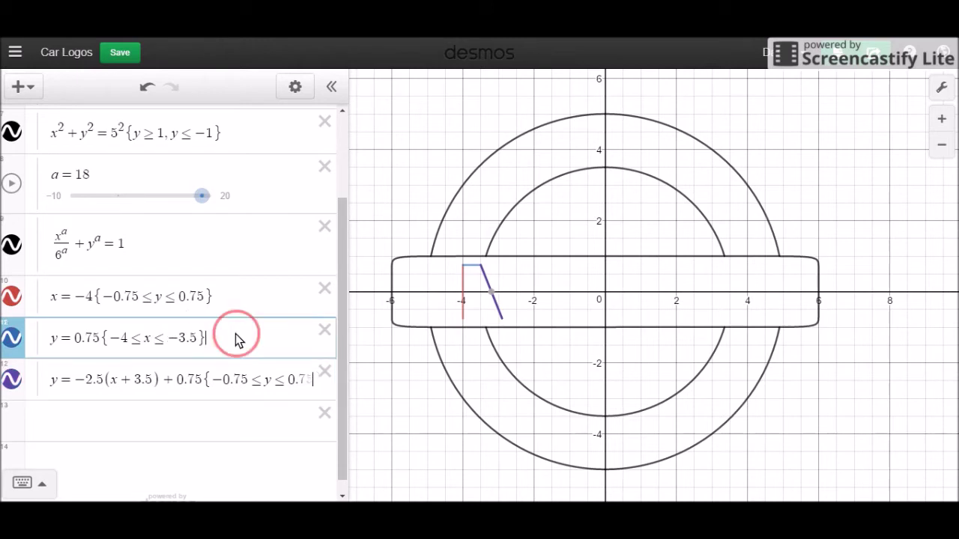
pyautogui.moveTo(104, 339); pyautogui.dragTo(189, 344)
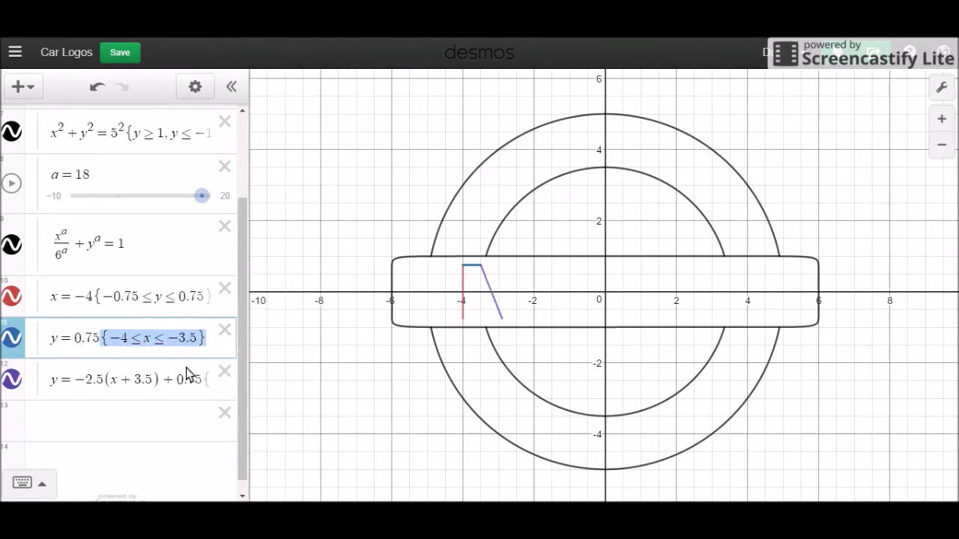
pyautogui.click(186, 367)
pyautogui.click(245, 425)
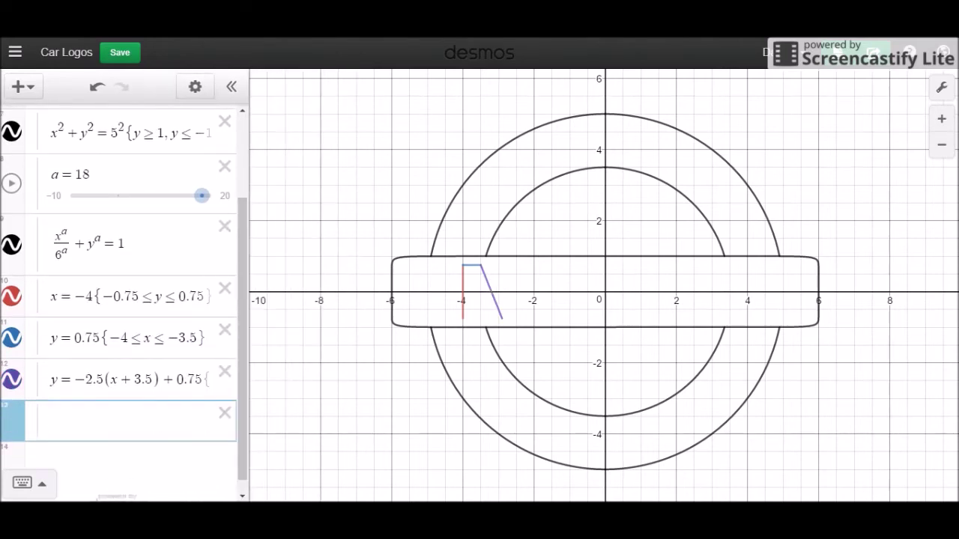
pyautogui.click(245, 425)
pyautogui.write('y=-3.5')
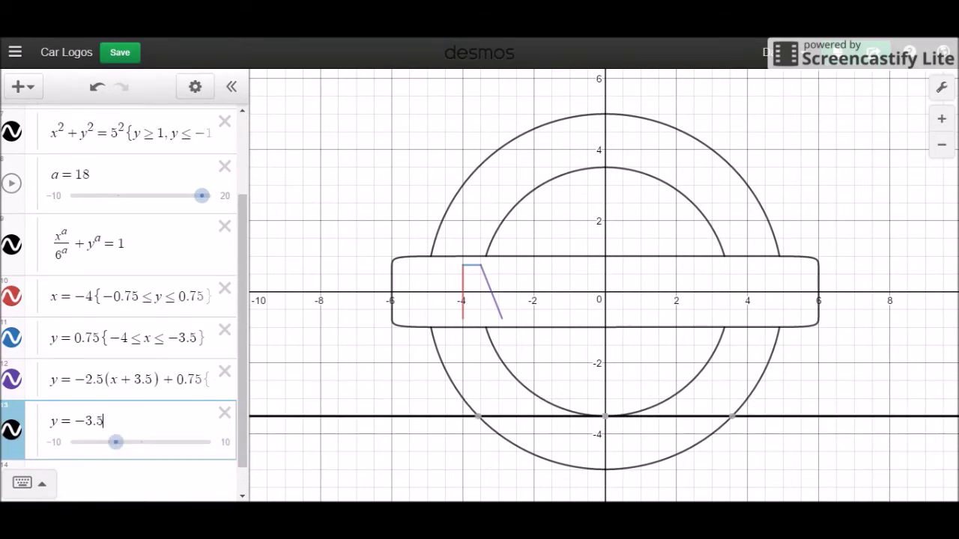
pyautogui.press('BackSpace')
pyautogui.press('BackSpace')
pyautogui.press('BackSpace')
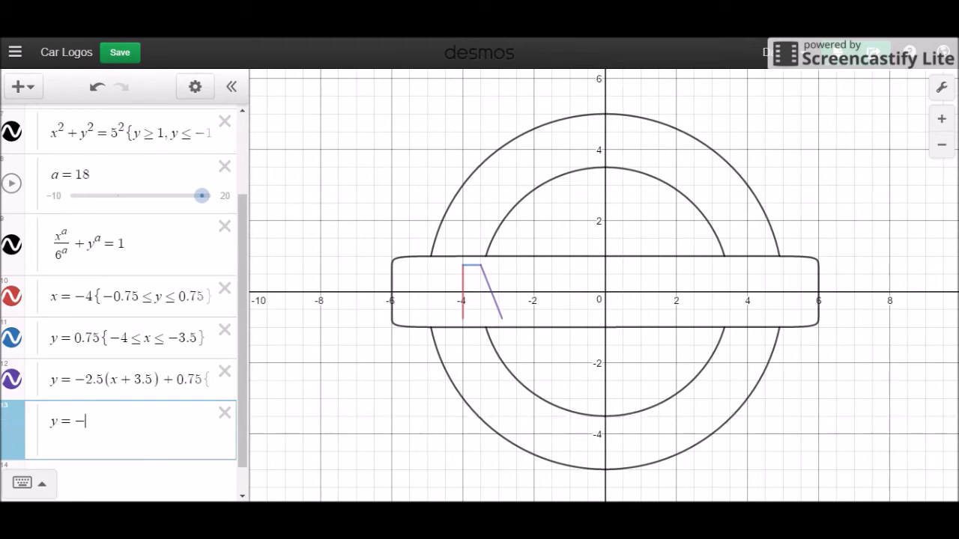
pyautogui.write('0.75')
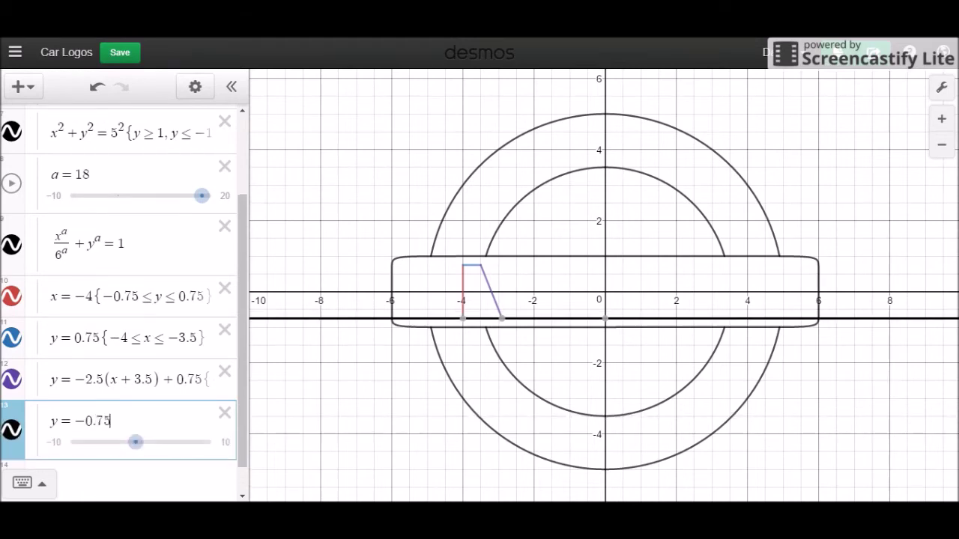
# Step: Restrict the line y = -0.75 to -2.9 ≤ x ≤ -2.4, starting at the slanted line's lower endpoint, and add an empty expression below
pyautogui.write('{')
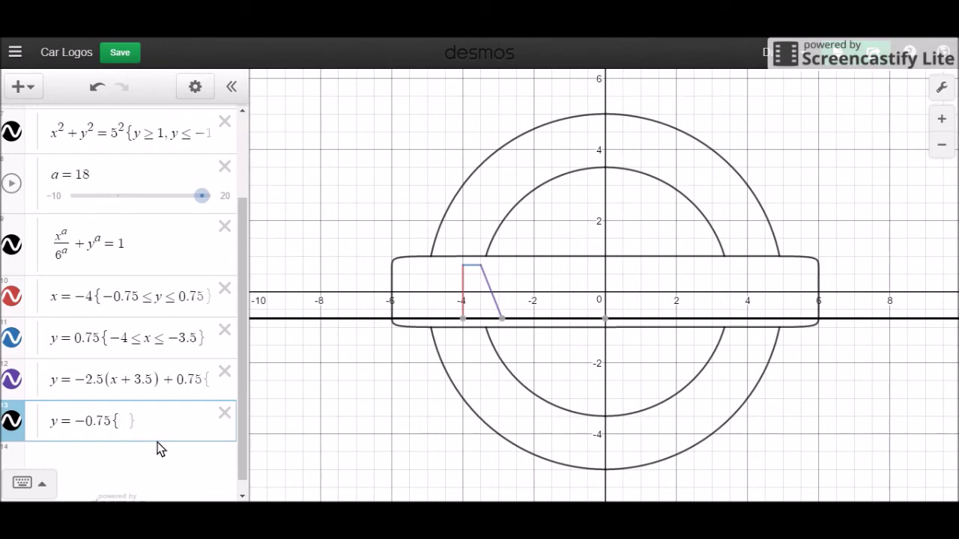
pyautogui.moveTo(504, 316)
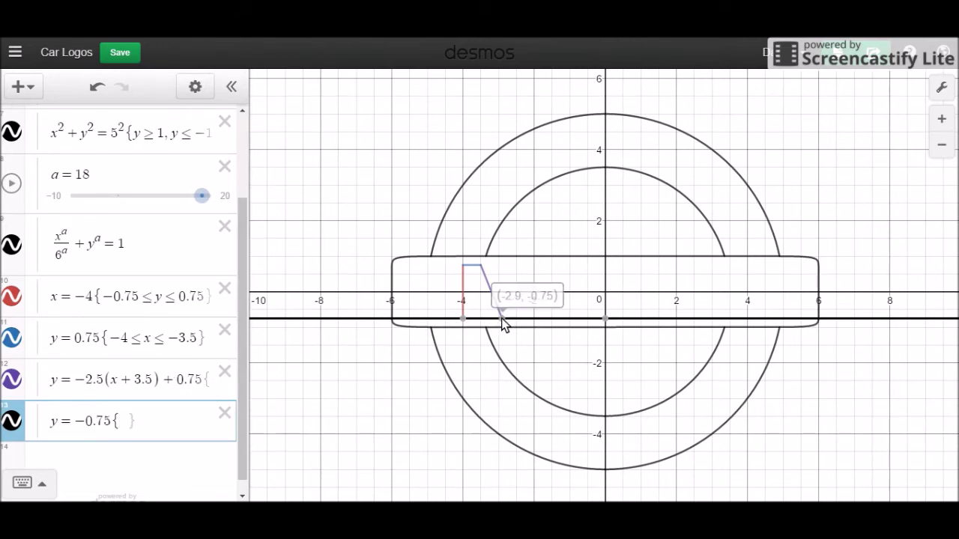
pyautogui.write('-2.')
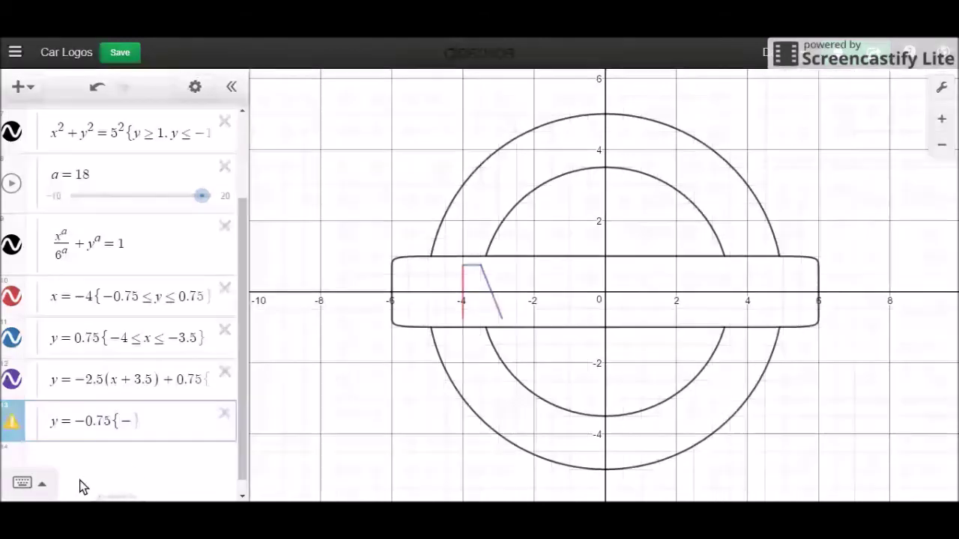
pyautogui.write('9<')
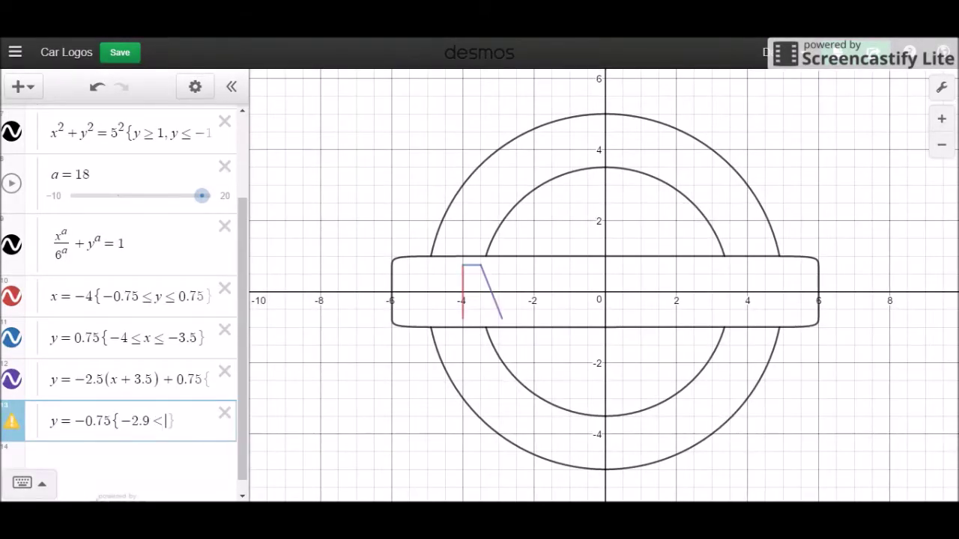
pyautogui.write('x<=')
pyautogui.write('-')
pyautogui.write('2.4')
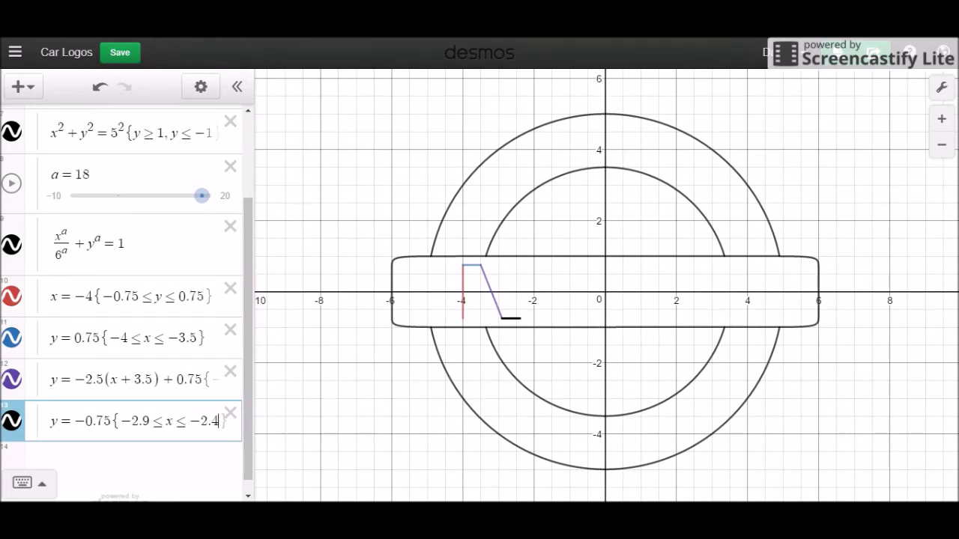
pyautogui.press('Return')
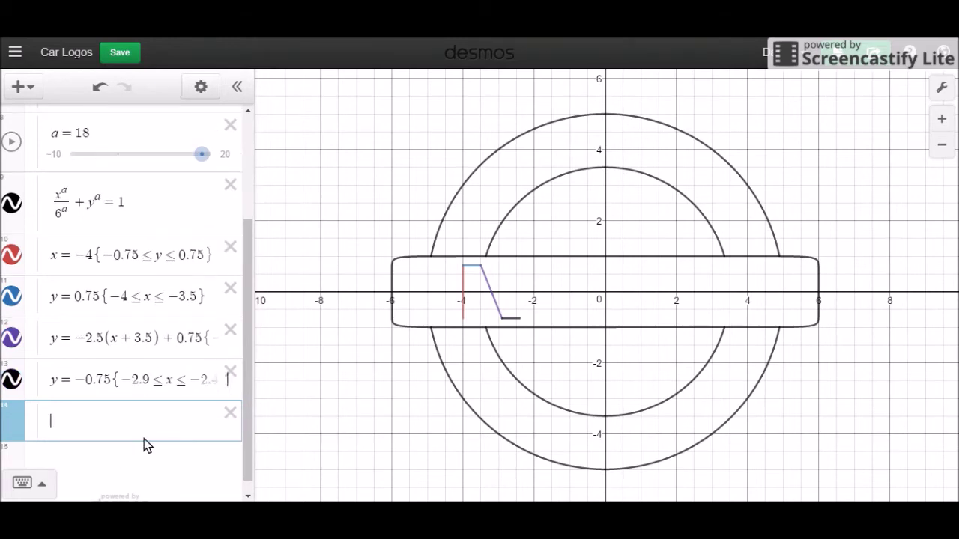
pyautogui.write('x=')
pyautogui.press('BackSpace')
pyautogui.press('BackSpace')
pyautogui.write('y=')
pyautogui.write('-')
pyautogui.write('1')
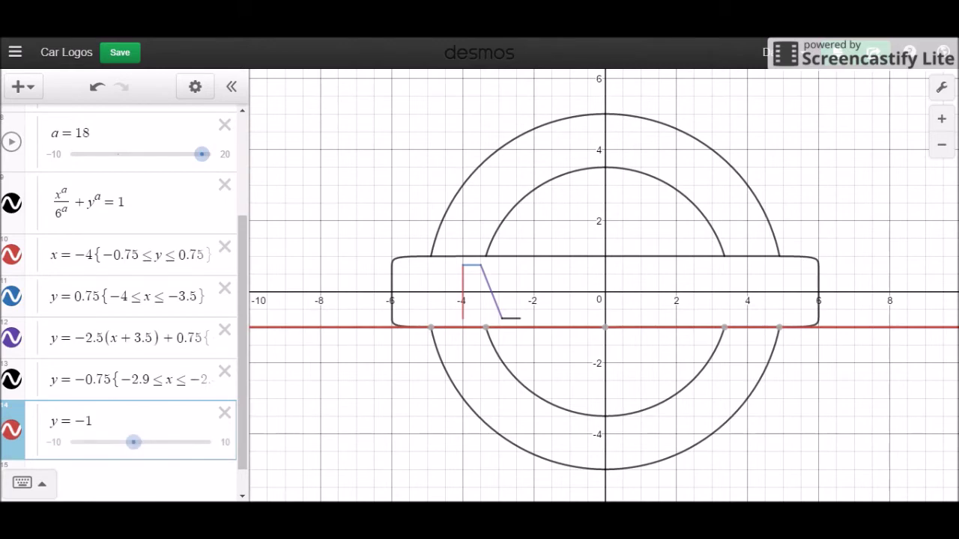
pyautogui.press('BackSpace')
pyautogui.press('BackSpace')
pyautogui.press('BackSpace')
pyautogui.press('BackSpace')
# Step: Add the vertical line x = -2.4 with the restriction -0.75 ≤ y ≤ 0.75 copied from the line x = -4
pyautogui.write('x')
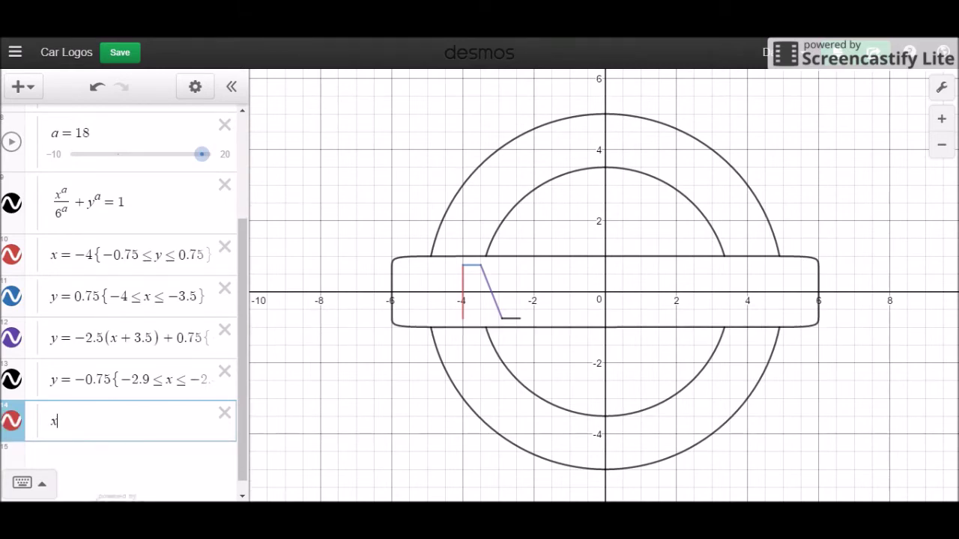
pyautogui.write('=-2.4')
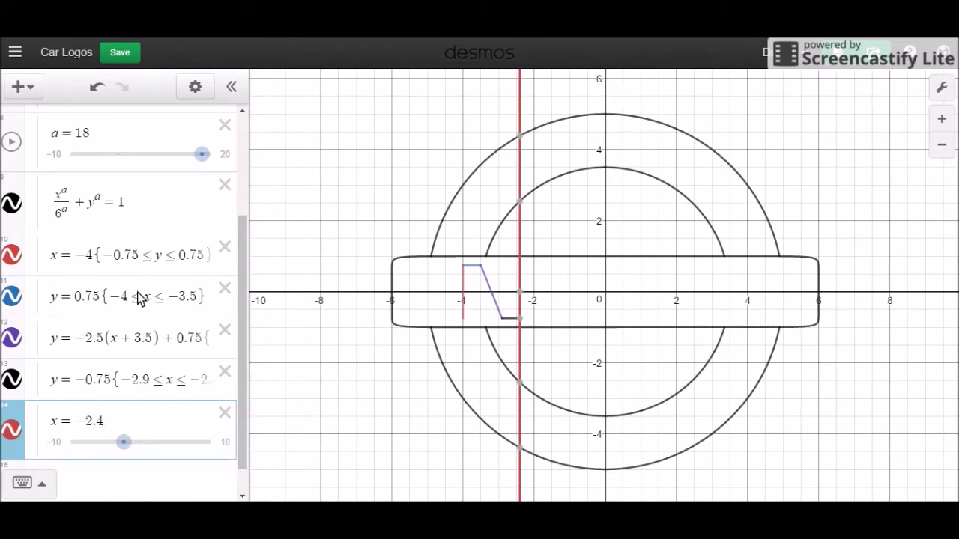
pyautogui.moveTo(101, 257); pyautogui.dragTo(213, 262)
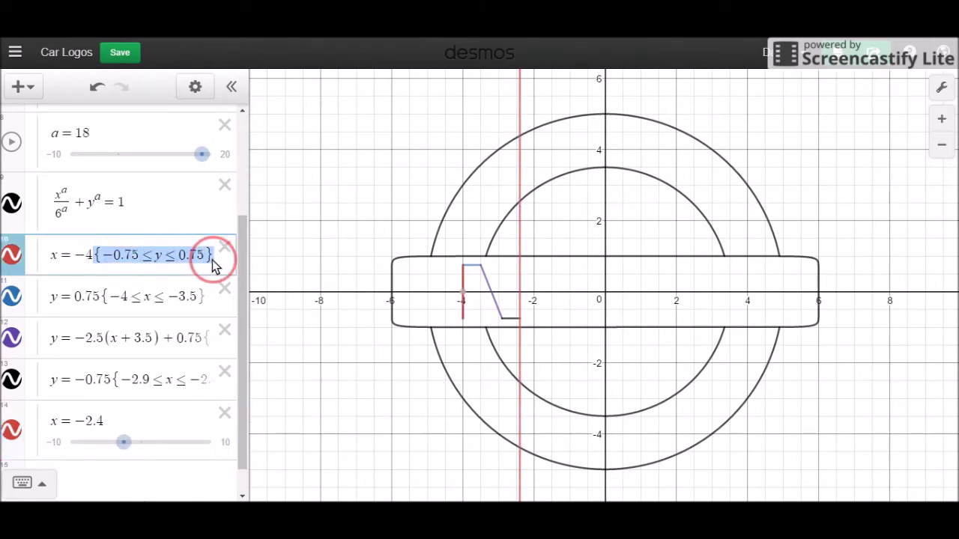
pyautogui.hotkey('ctrl', 'c')
pyautogui.click(152, 425)
pyautogui.hotkey('ctrl', 'v')
# Step: Change the colour of the segments x = -4, y = 0.75, the slanted line and x = -2.4 to black
pyautogui.click(196, 86)
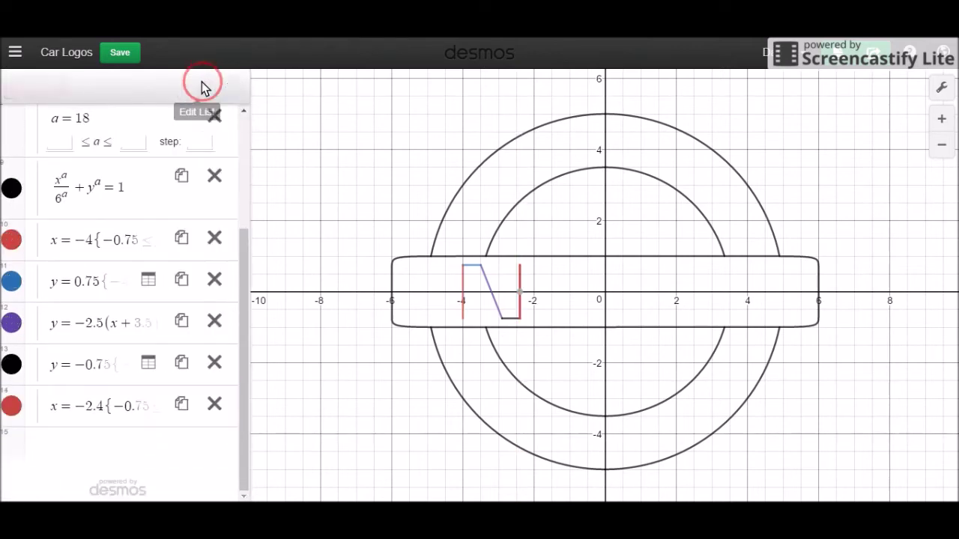
pyautogui.click(12, 240)
pyautogui.click(204, 247)
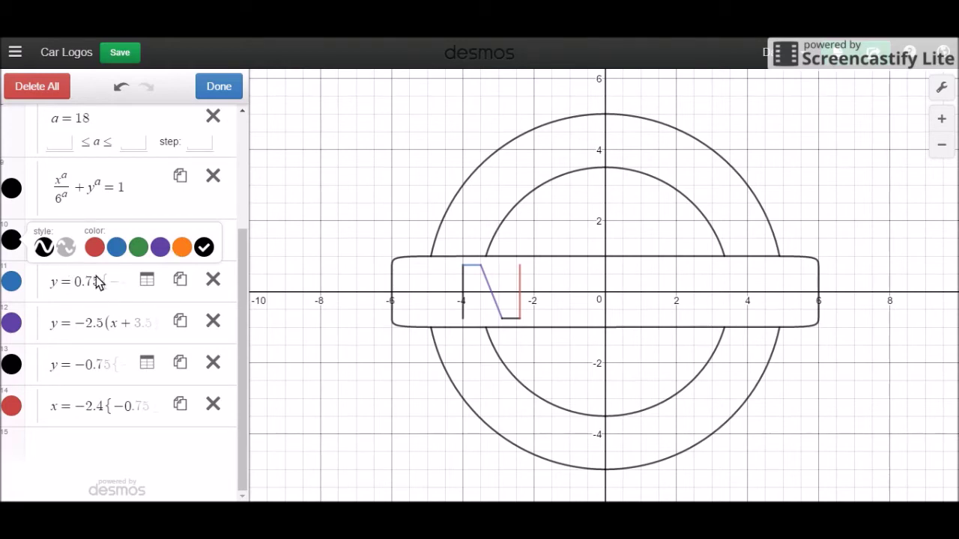
pyautogui.click(12, 281)
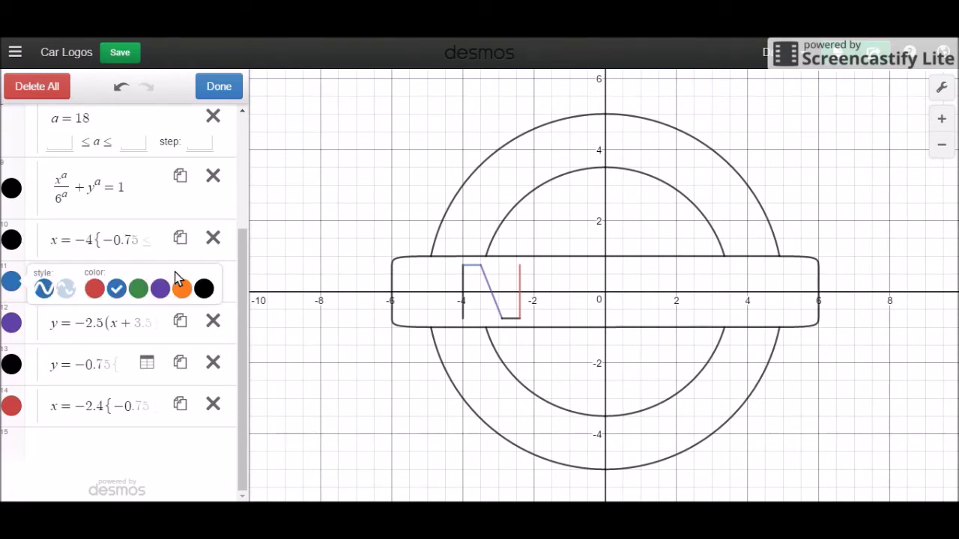
pyautogui.click(202, 290)
pyautogui.click(11, 323)
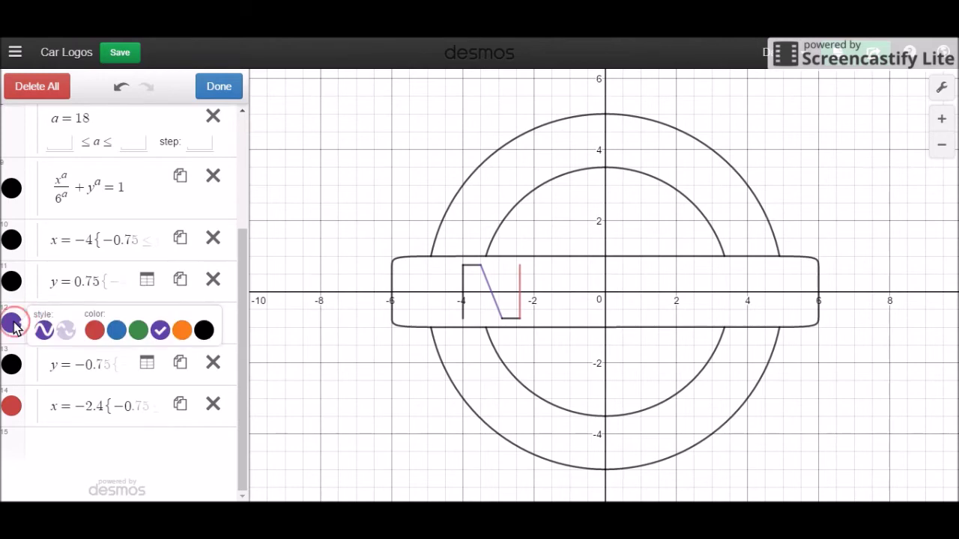
pyautogui.click(204, 330)
pyautogui.click(21, 404)
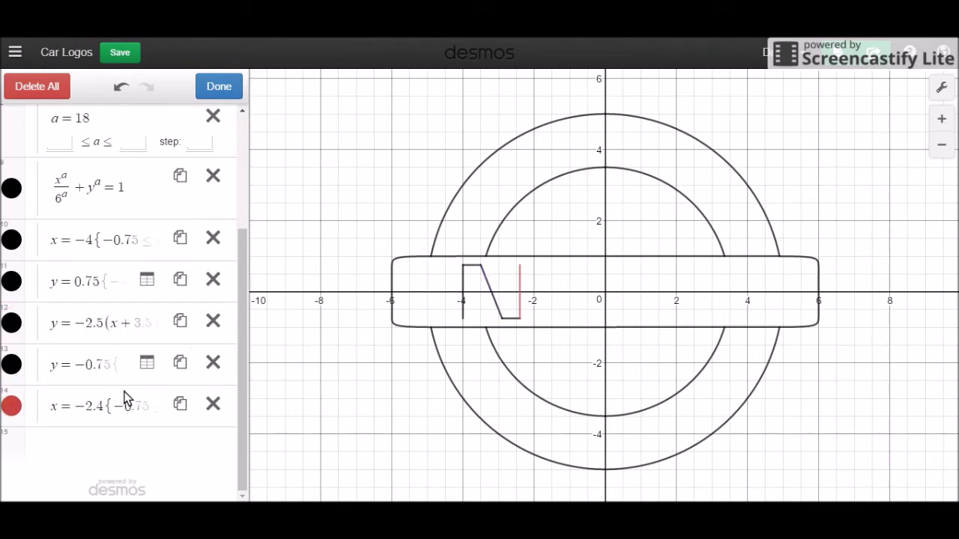
pyautogui.click(11, 408)
pyautogui.click(205, 414)
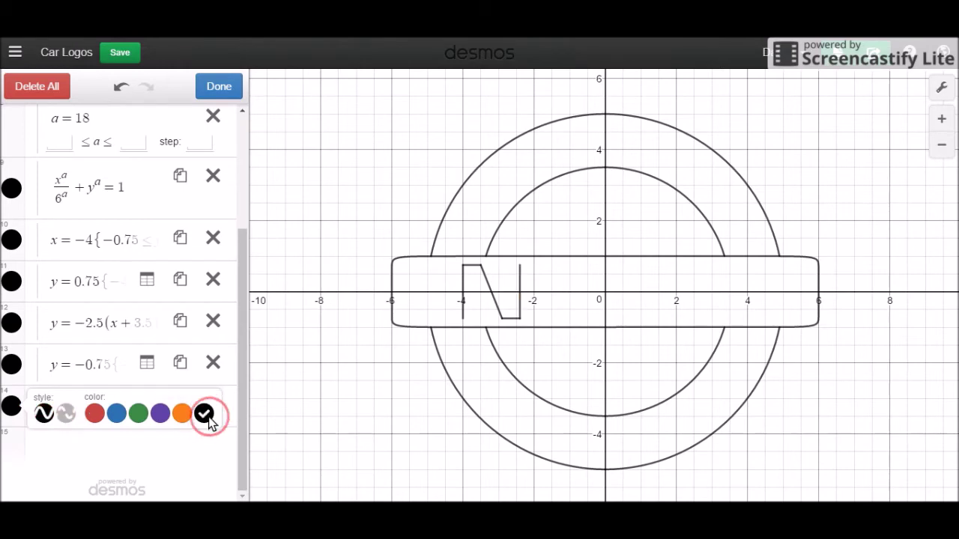
pyautogui.click(217, 92)
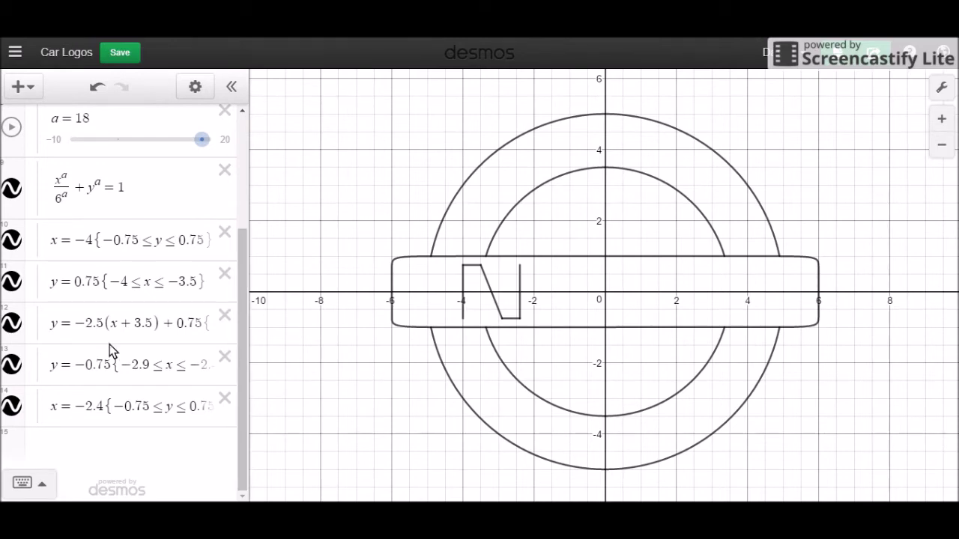
# Step: Delete the two short horizontal segments y = 0.75 and y = -0.75 from the letter, keeping the vertical line x = -2.4
pyautogui.click(474, 266)
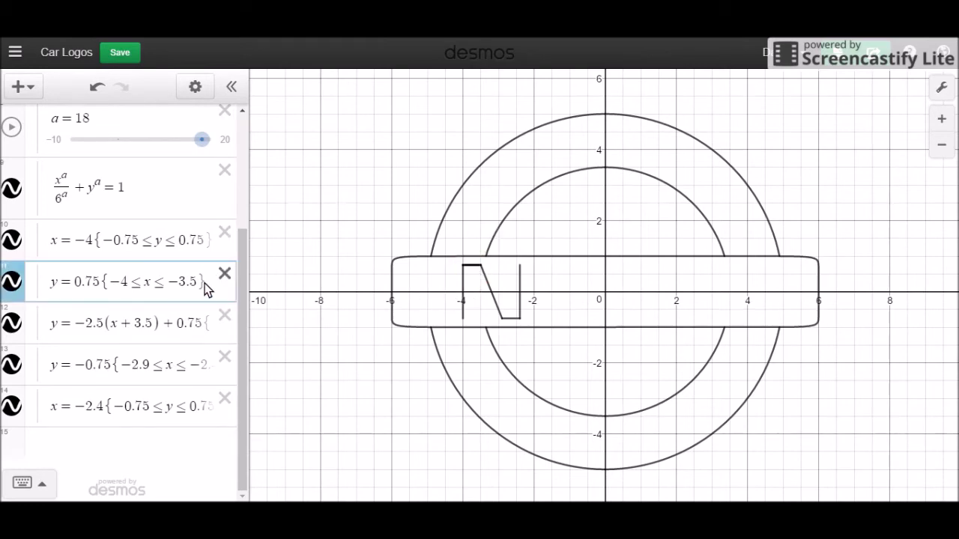
pyautogui.click(225, 274)
pyautogui.click(222, 409)
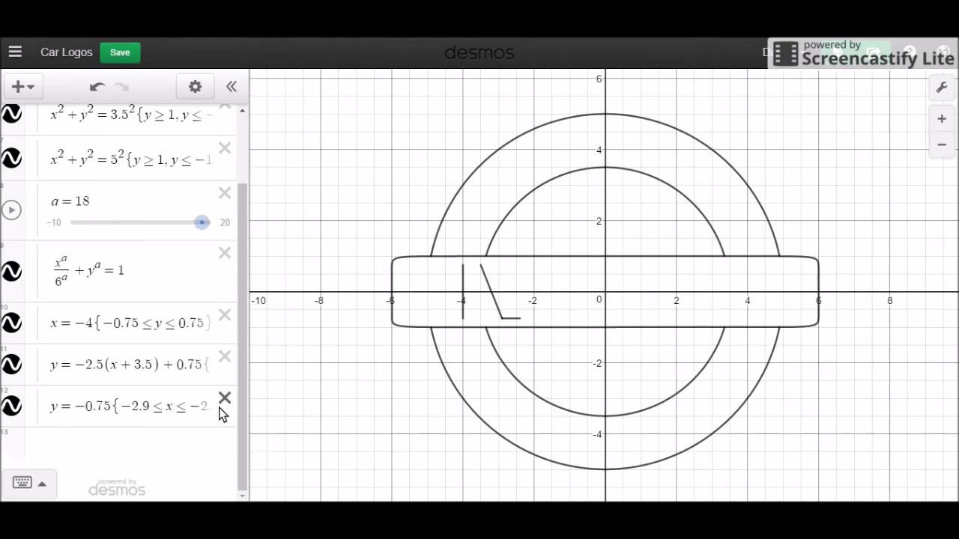
pyautogui.hotkey('ctrl', 'z')
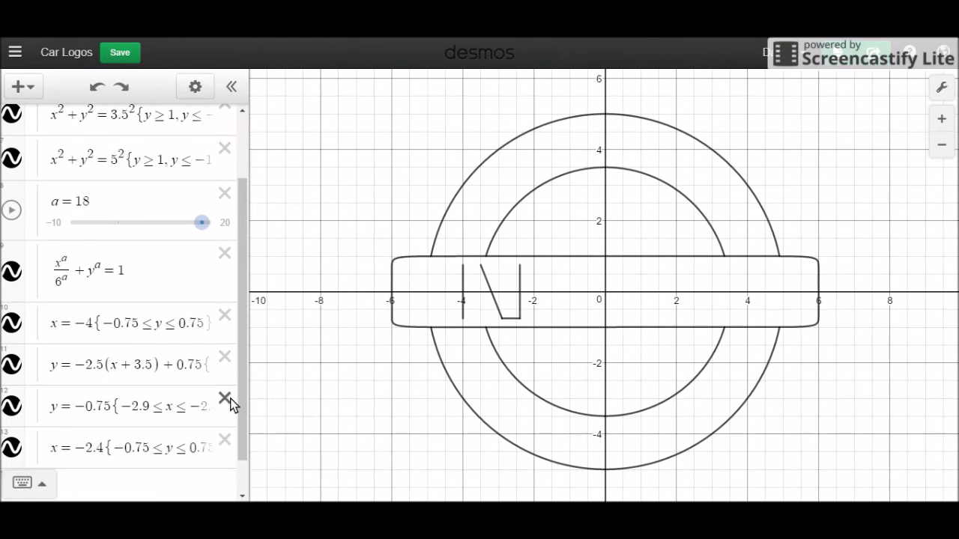
pyautogui.click(230, 399)
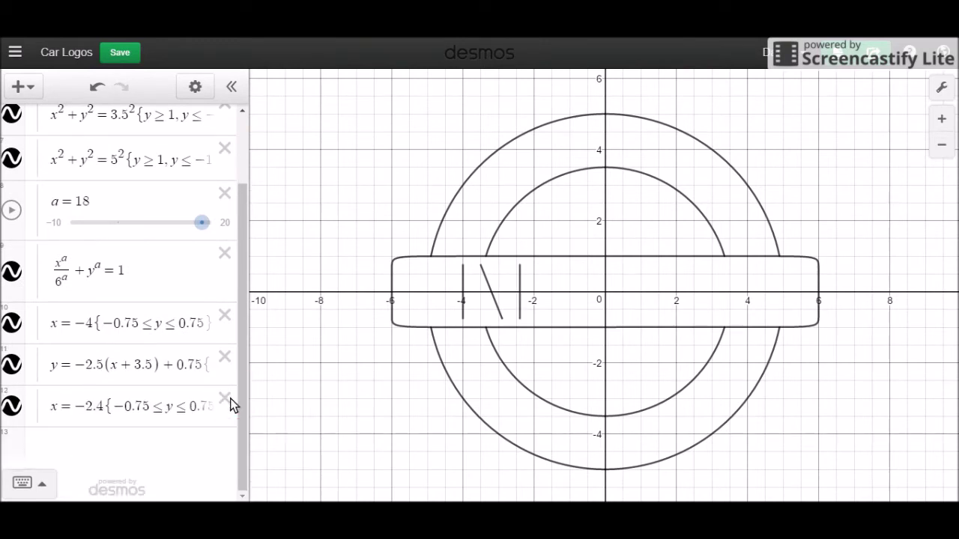
# Step: Shift the slanted line to start at x = -4 by changing its bracketed term to (x + 4)
pyautogui.click(171, 365)
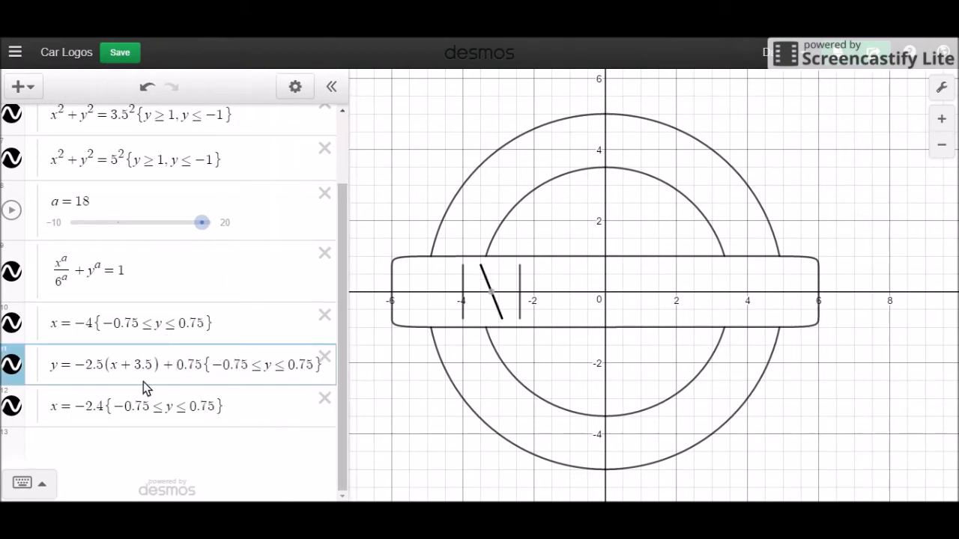
pyautogui.click(247, 366)
pyautogui.click(146, 366)
pyautogui.press('BackSpace')
pyautogui.press('BackSpace')
pyautogui.press('Delete')
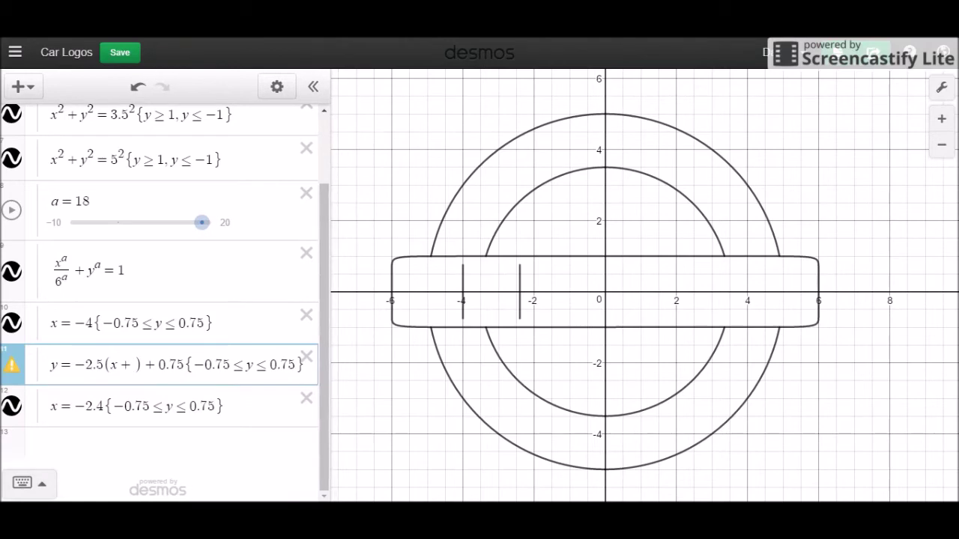
pyautogui.write('4')
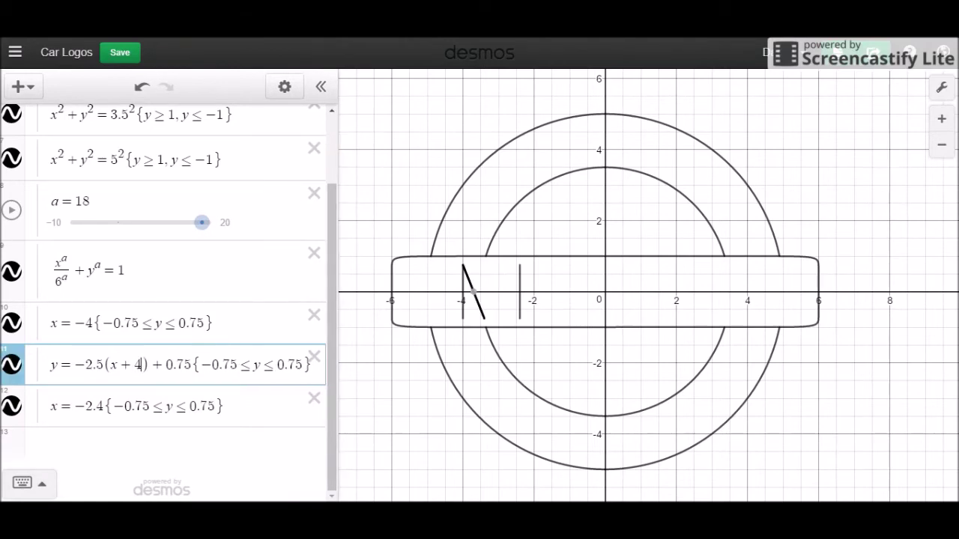
# Step: Set the slanted line's slope to -1.5 so its equation reads y = -1.5(x + 4) + 0.75
pyautogui.click(135, 365)
pyautogui.click(95, 364)
pyautogui.press('BackSpace')
pyautogui.press('BackSpace')
pyautogui.press('BackSpace')
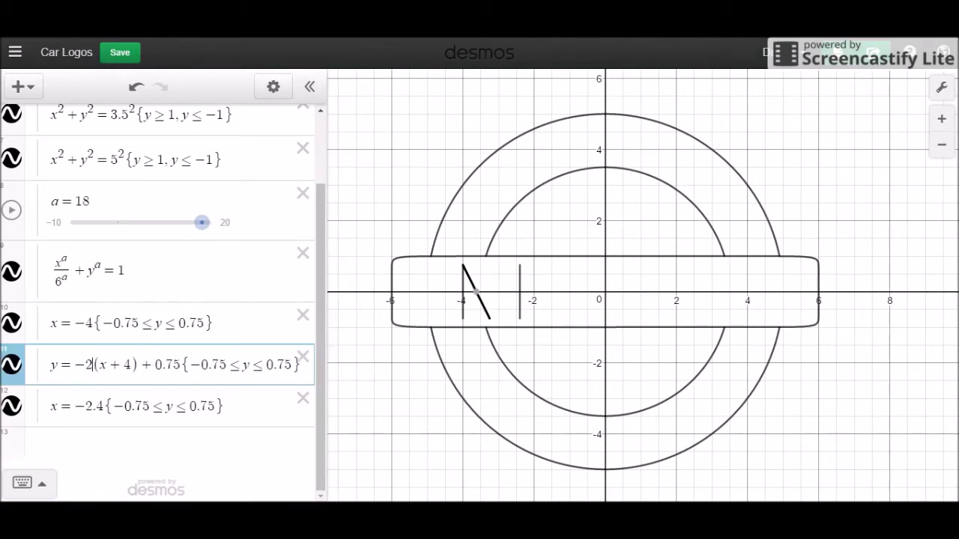
pyautogui.write('3')
pyautogui.press('BackSpace')
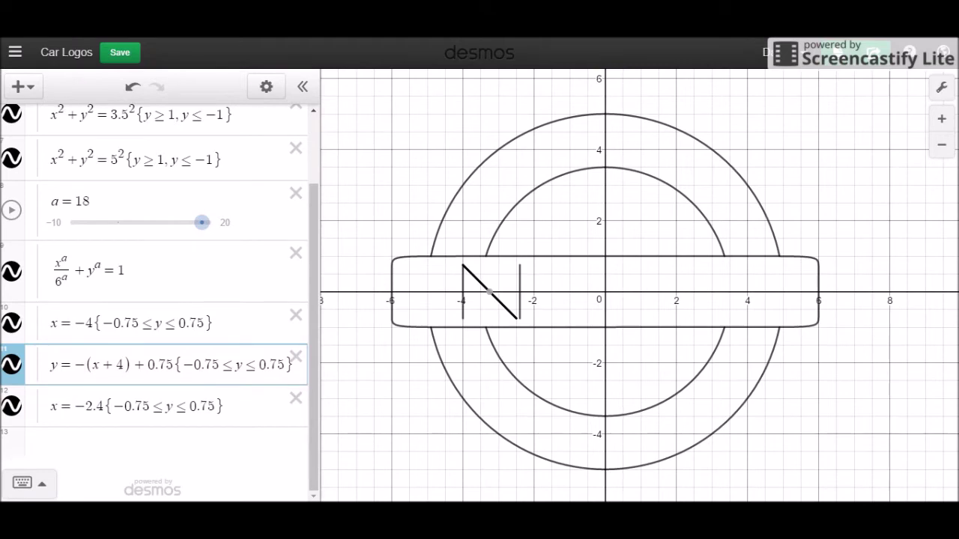
pyautogui.write('1.5')
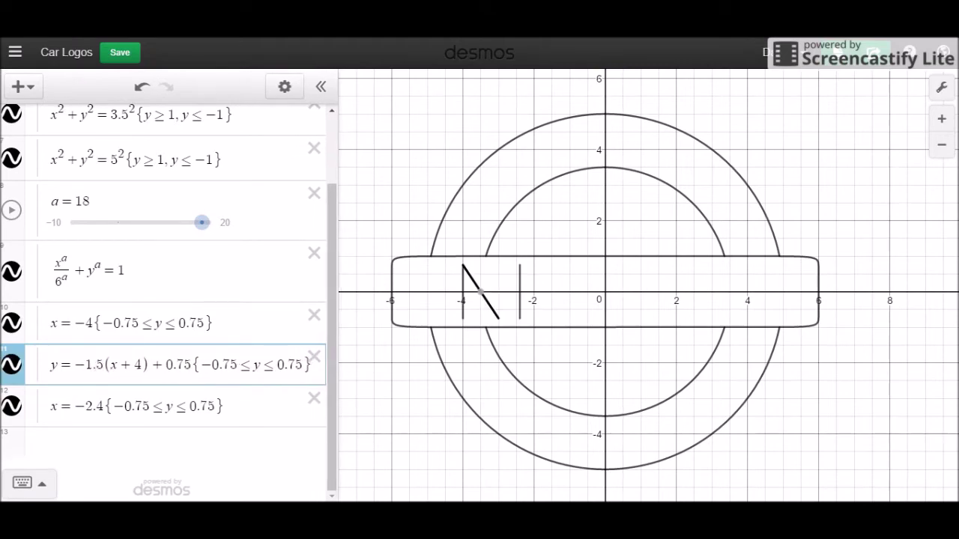
# Step: Move the letter's second vertical line to x = -3, at the slanted line's lower end
pyautogui.moveTo(496, 323); pyautogui.dragTo(505, 320)
pyautogui.click(520, 303)
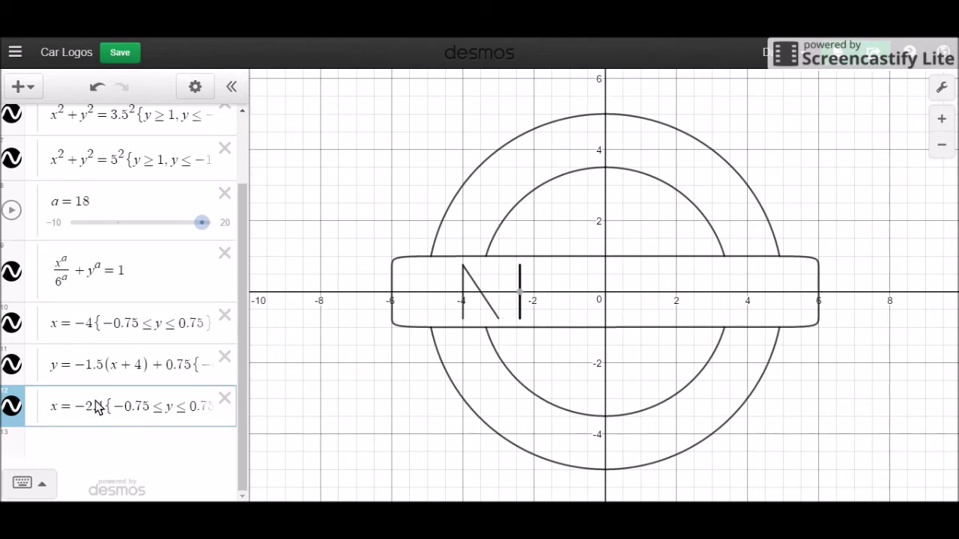
pyautogui.moveTo(106, 412); pyautogui.dragTo(83, 409)
pyautogui.write('3')
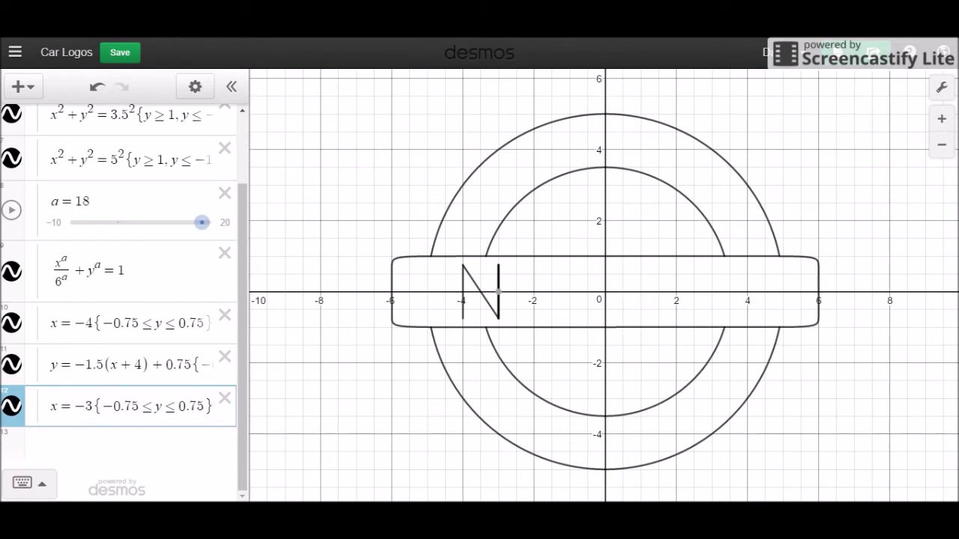
# Step: Set the slanted line's slope to -1.25 so its equation reads y = -1.25(x + 4) + 0.75
pyautogui.click(103, 364)
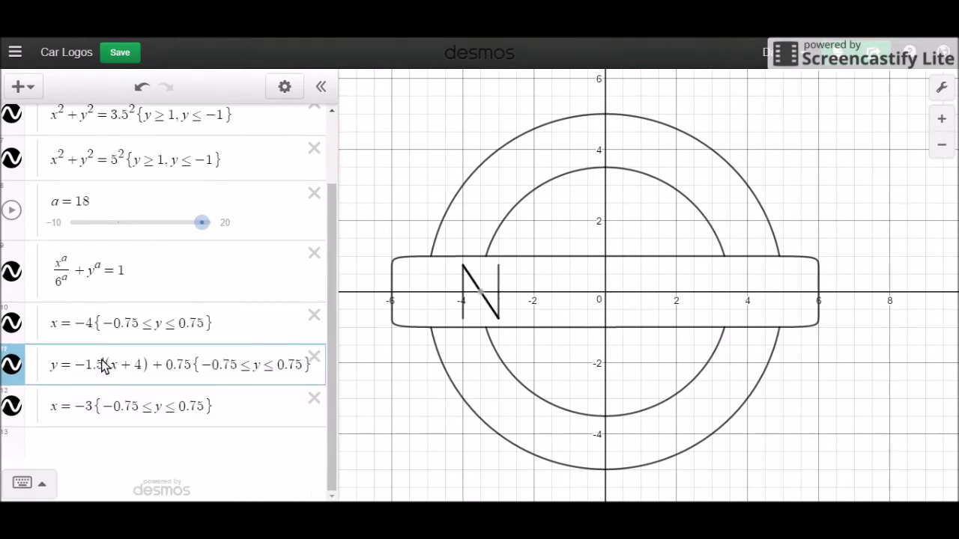
pyautogui.press('BackSpace')
pyautogui.press('BackSpace')
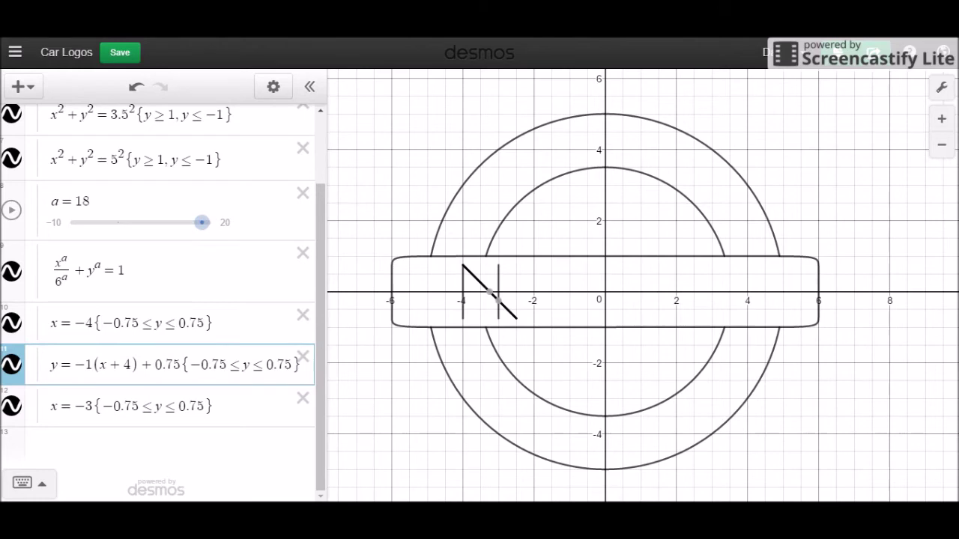
pyautogui.write('2')
pyautogui.press('BackSpace')
pyautogui.write('25')
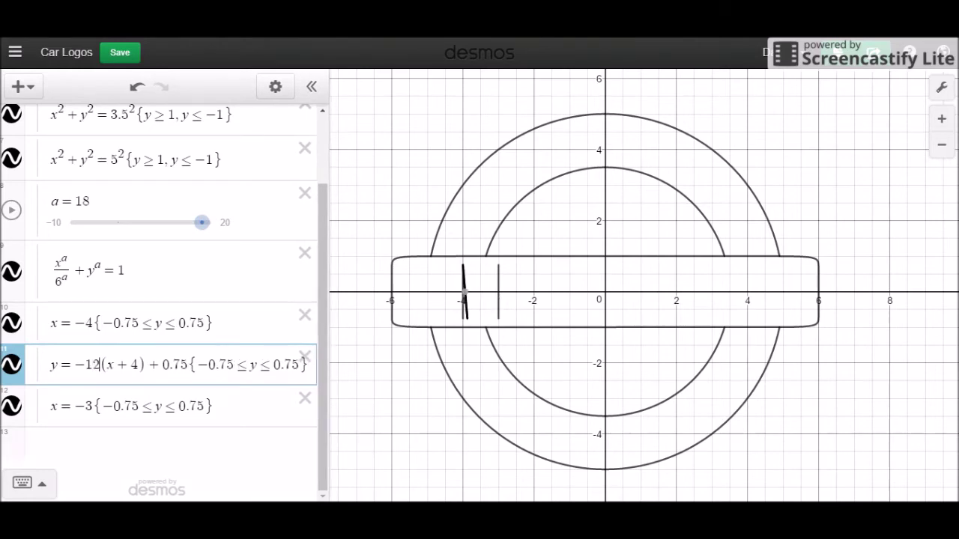
pyautogui.press('BackSpace')
pyautogui.press('BackSpace')
pyautogui.write('.25')
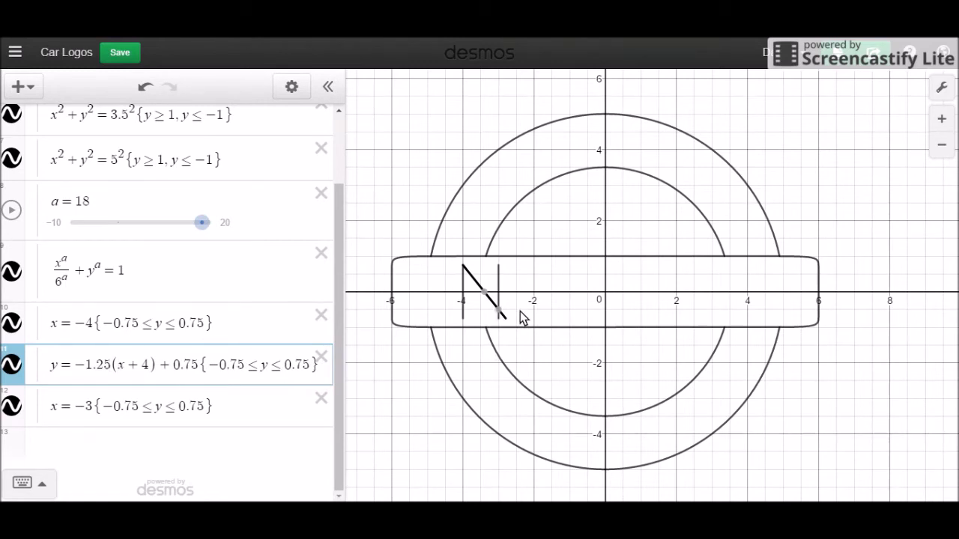
pyautogui.moveTo(504, 320); pyautogui.dragTo(514, 334)
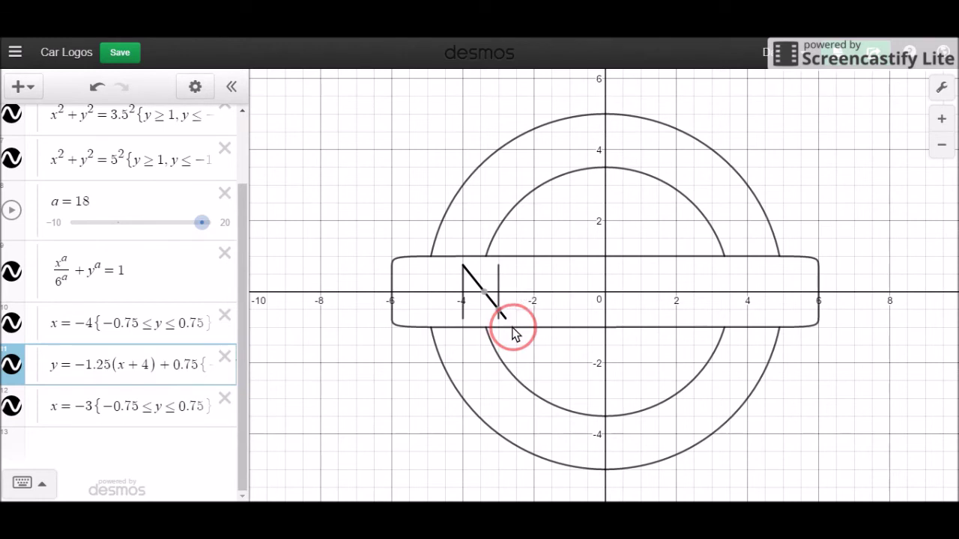
# Step: Move the N's second vertical line to x = -2.8, at the slanted line's lower end
pyautogui.click(138, 405)
pyautogui.click(95, 411)
pyautogui.press('BackSpace')
pyautogui.write('2.8')
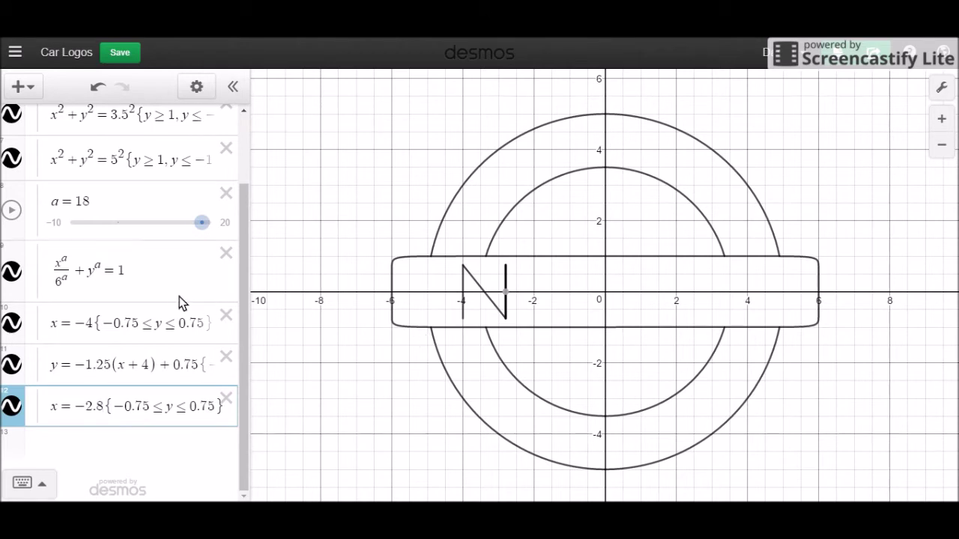
# Step: Add a vertical line x = -2 for the letter I, reusing the restriction -0.75 ≤ y ≤ 0.75 from the x = -4 line
pyautogui.press('Return')
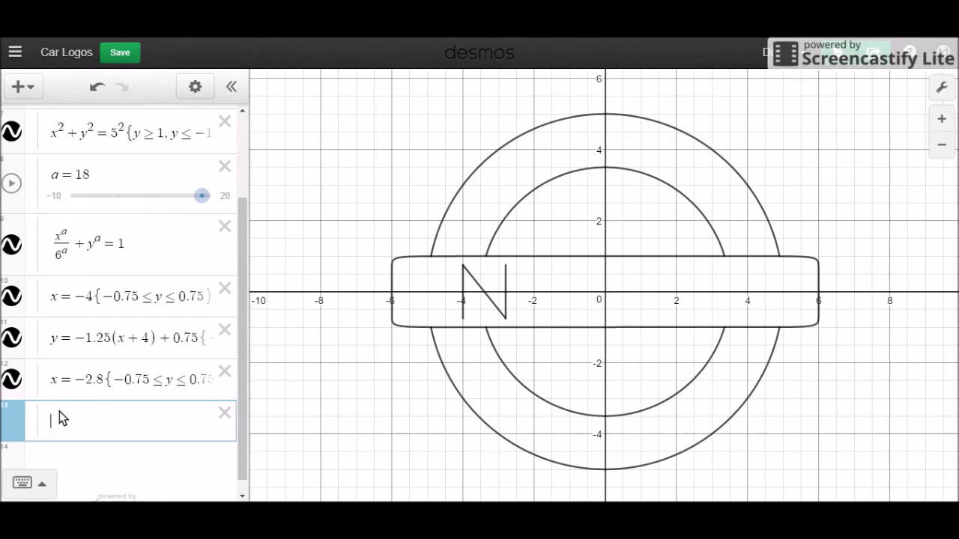
pyautogui.write('x=-2')
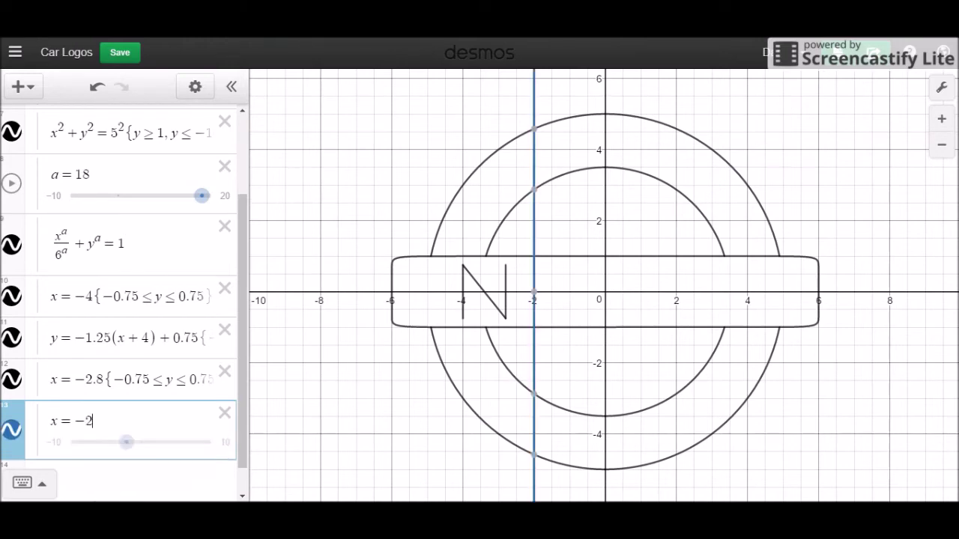
pyautogui.moveTo(100, 301); pyautogui.dragTo(211, 301)
pyautogui.hotkey('ctrl', 'c')
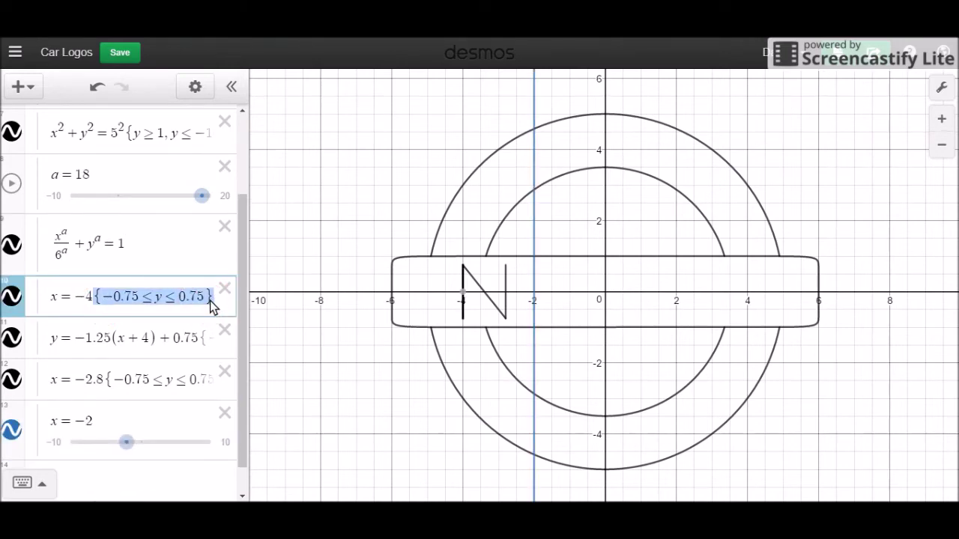
pyautogui.click(147, 424)
pyautogui.hotkey('ctrl', 'v')
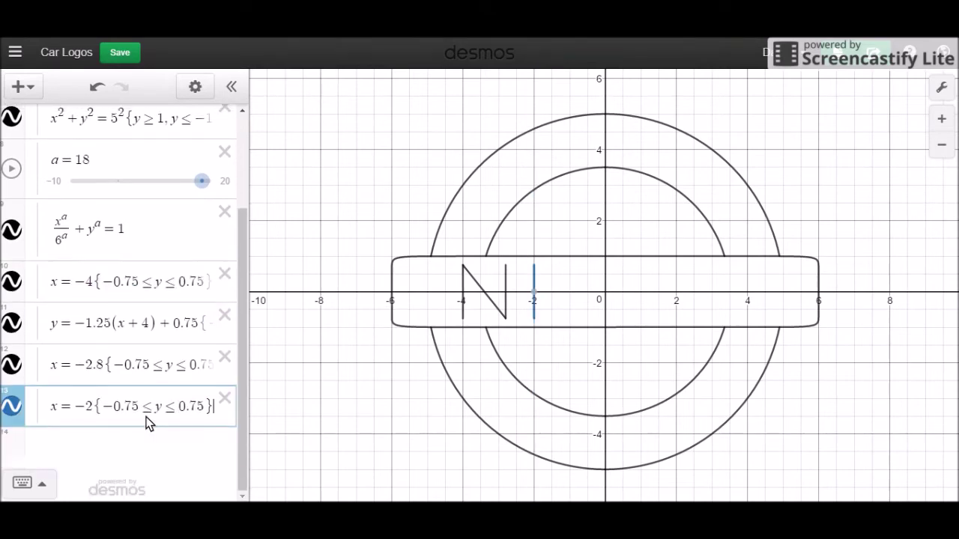
# Step: Color the vertical line x = -2 black and finish editing the expression list
pyautogui.click(195, 86)
pyautogui.click(12, 404)
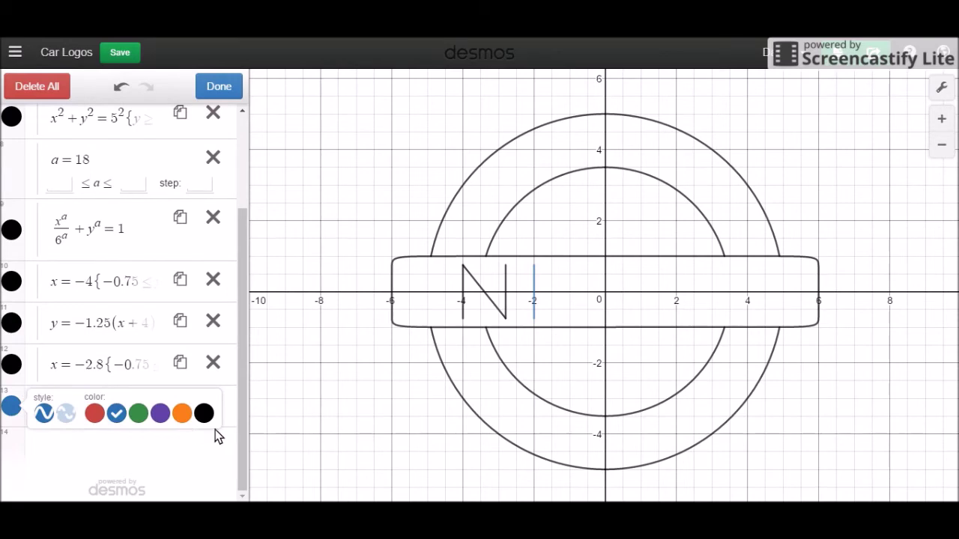
pyautogui.click(204, 413)
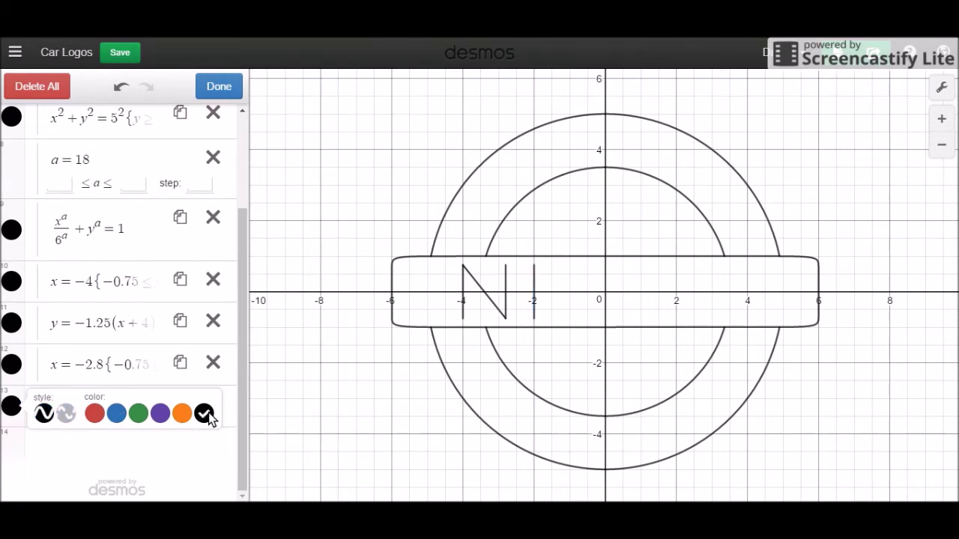
pyautogui.click(211, 84)
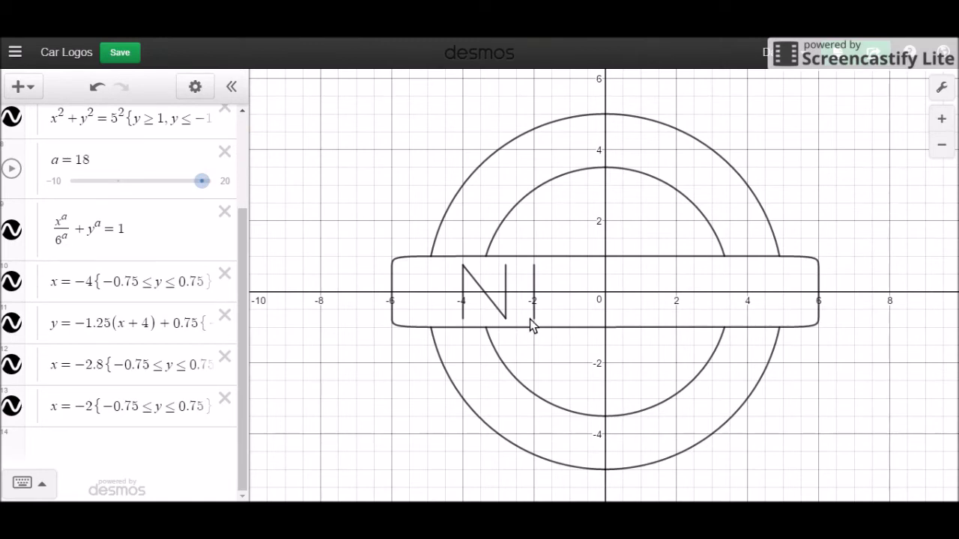
# Step: Add the lower semicircle y = -√(1 - (x + 1)^2) as a new expression below the I
pyautogui.click(150, 408)
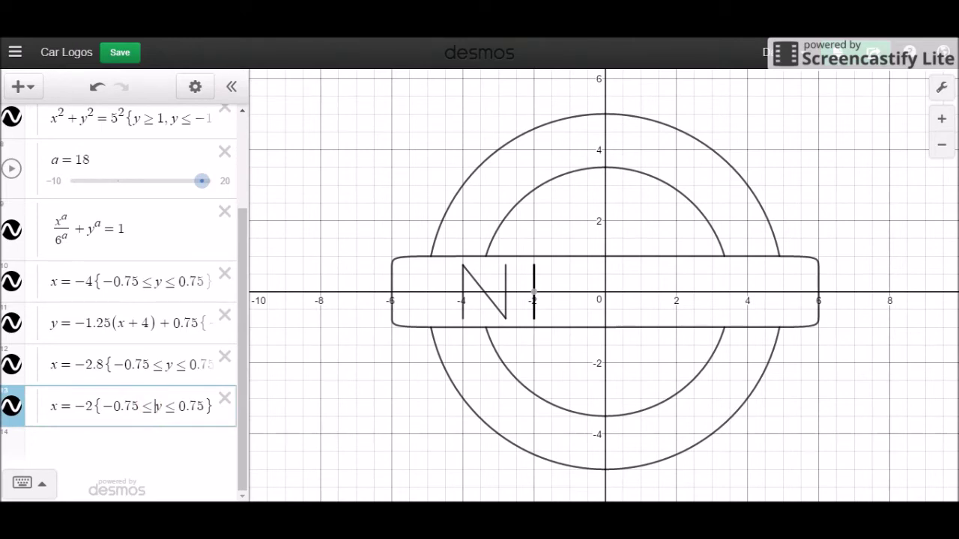
pyautogui.press('Return')
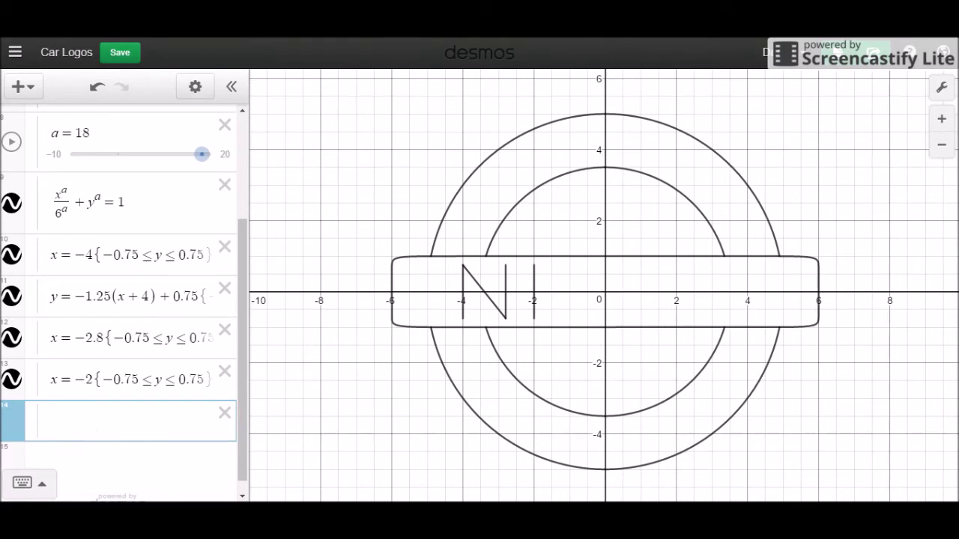
pyautogui.write('y=')
pyautogui.write('-sqrt')
pyautogui.write('1-')
pyautogui.write('(x+1')
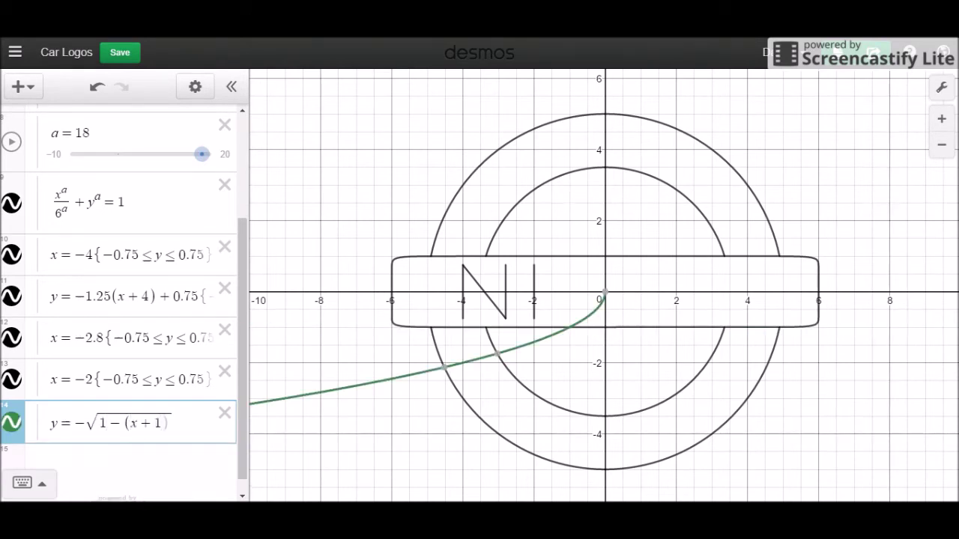
pyautogui.write(')^2')
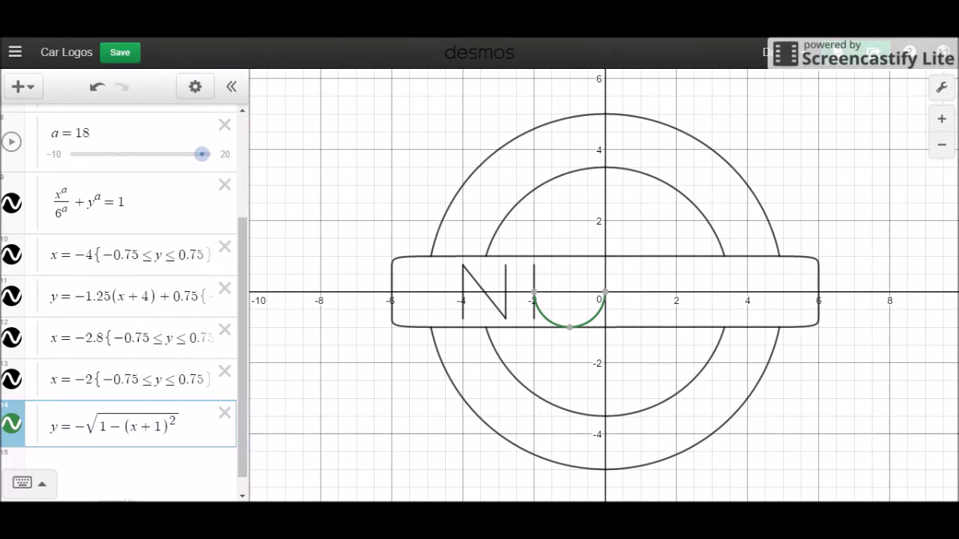
# Step: Change the semicircle's 1 under the root to 1/4 and multiply the root by 0.5, keeping the minus sign
pyautogui.press('Left')
pyautogui.press('Left')
pyautogui.press('Left')
pyautogui.press('Left')
pyautogui.press('Left')
pyautogui.press('Left')
pyautogui.press('Left')
pyautogui.press('Left')
pyautogui.press('Left')
pyautogui.press('Left')
pyautogui.press('Left')
pyautogui.write('/4')
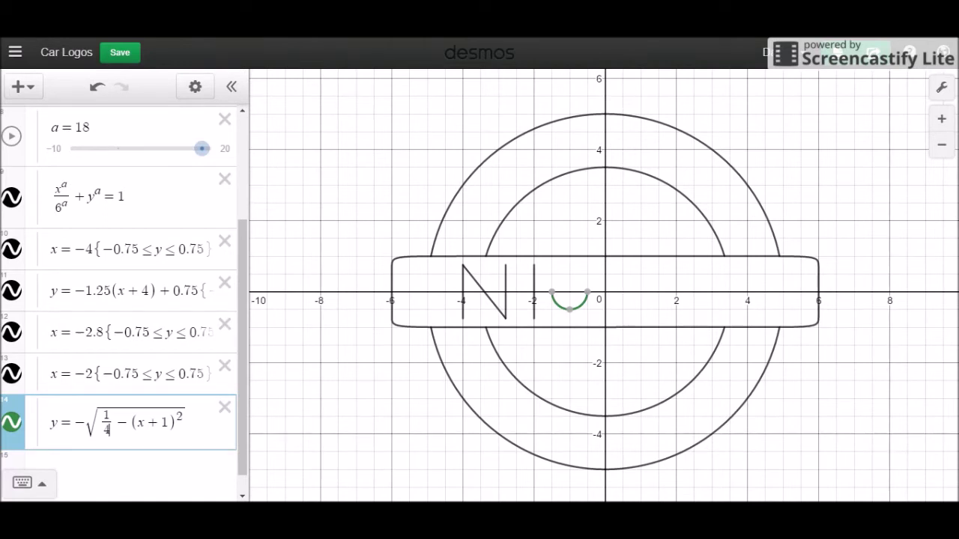
pyautogui.click(85, 422)
pyautogui.write('0.5')
# Step: Lower the flattened arc by 0.5 so its equation reads y = -0.5√(1/4 - (x + 1)^2) - 0.5
pyautogui.click(116, 423)
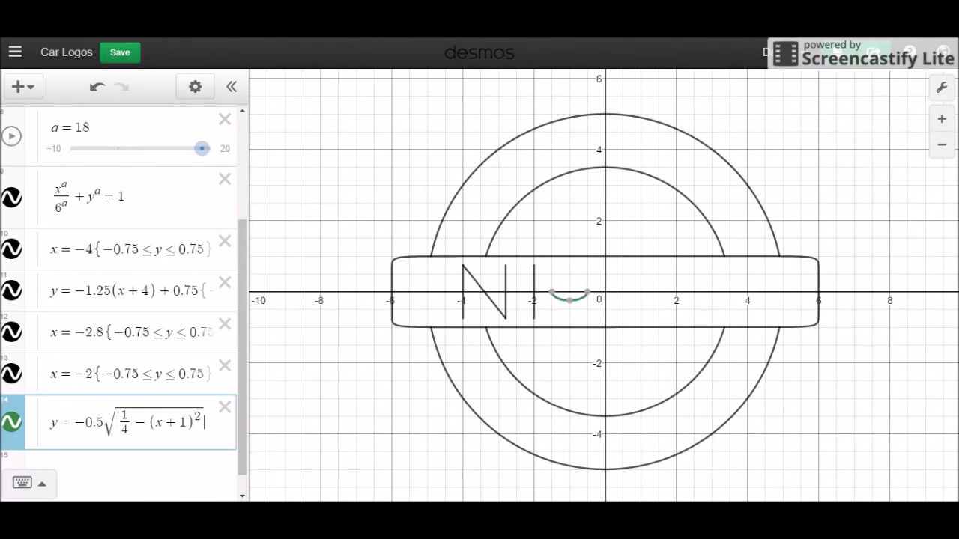
pyautogui.write('-')
pyautogui.write('0.25')
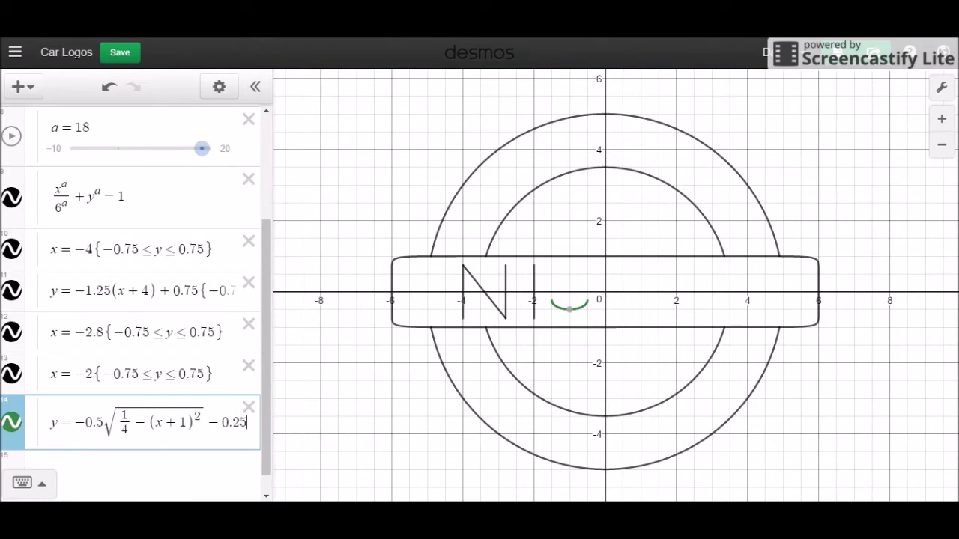
pyautogui.press('BackSpace')
pyautogui.press('BackSpace')
pyautogui.press('BackSpace')
pyautogui.press('BackSpace')
pyautogui.write('0.75')
pyautogui.press('BackSpace')
pyautogui.press('BackSpace')
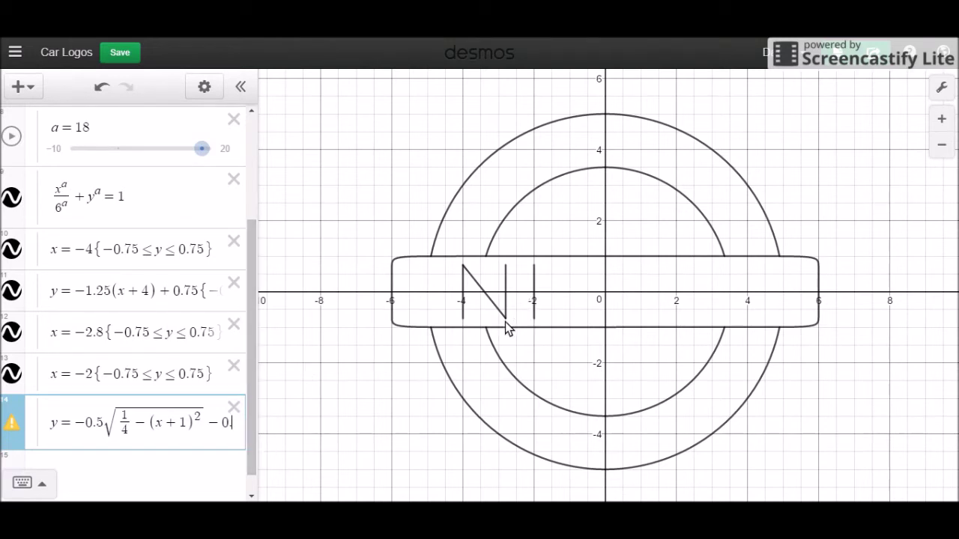
pyautogui.press('BackSpace')
pyautogui.write('.')
pyautogui.press('BackSpace')
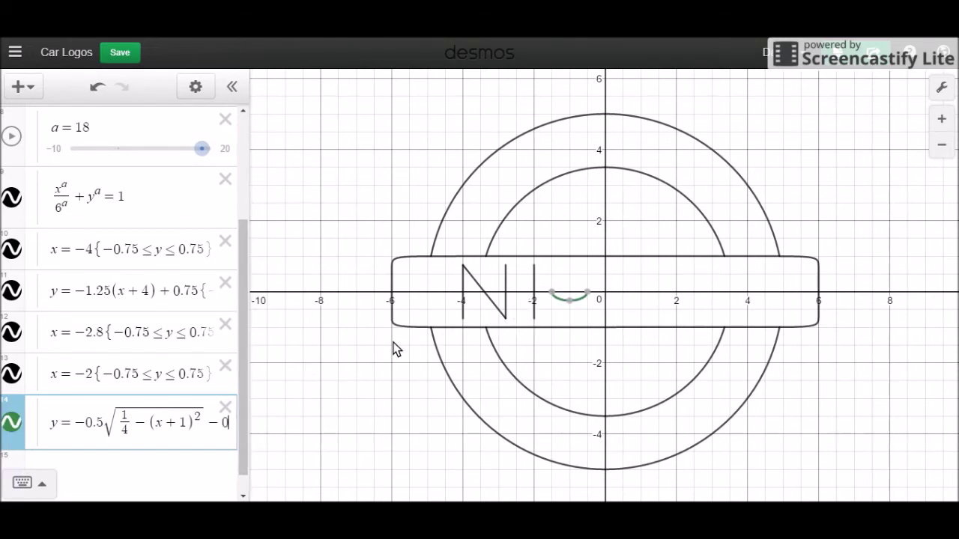
pyautogui.moveTo(568, 298)
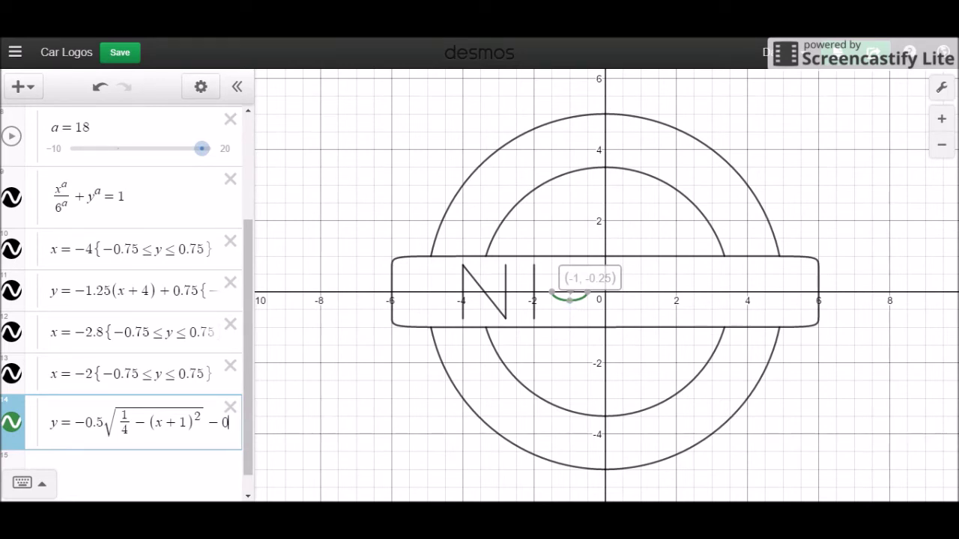
pyautogui.write('.5')
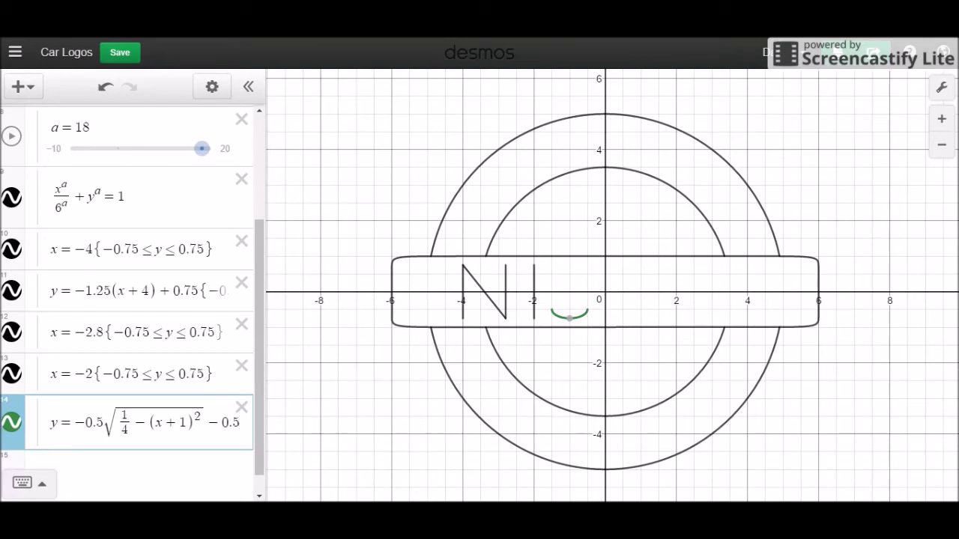
# Step: Duplicate the lower arc's equation and remove the leading minus sign from the copy to make an upper arc
pyautogui.click(212, 88)
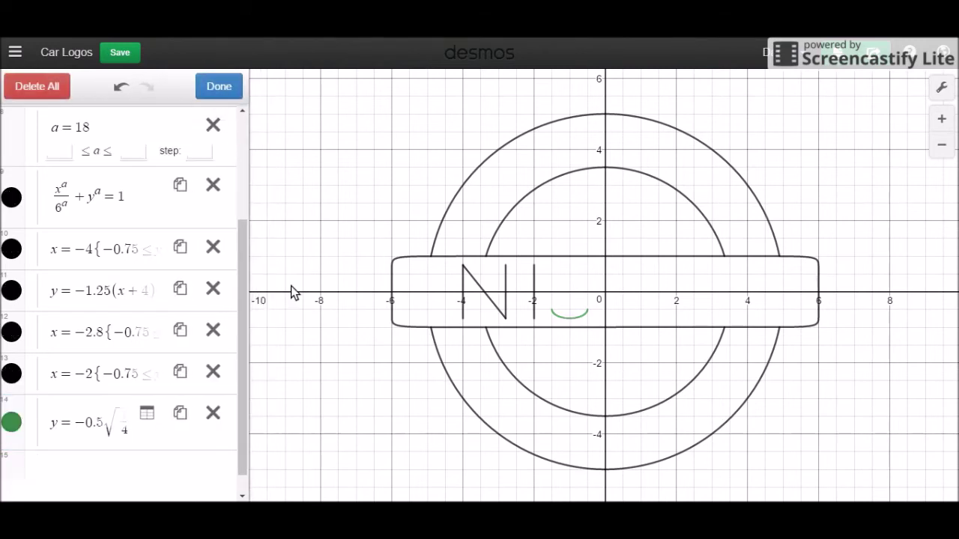
pyautogui.click(181, 414)
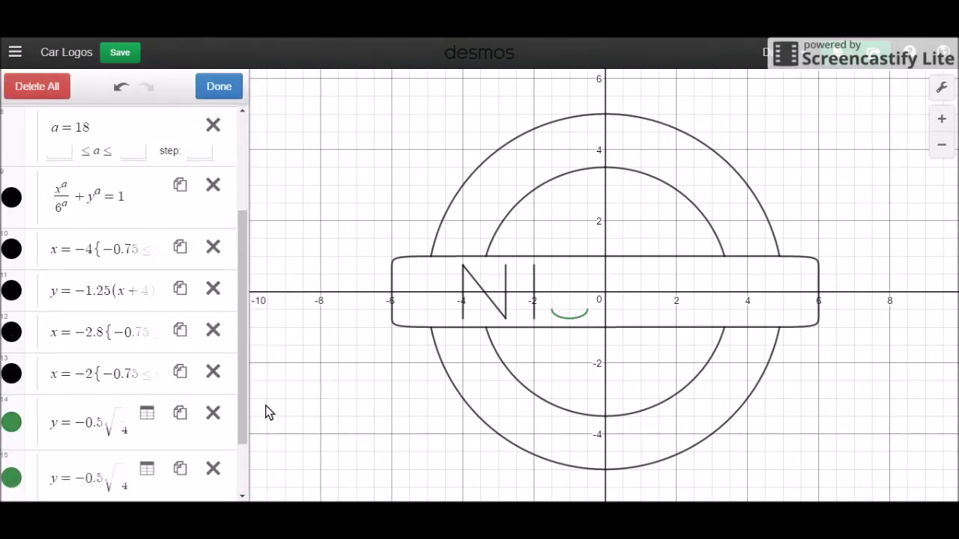
pyautogui.moveTo(245, 395); pyautogui.dragTo(244, 454)
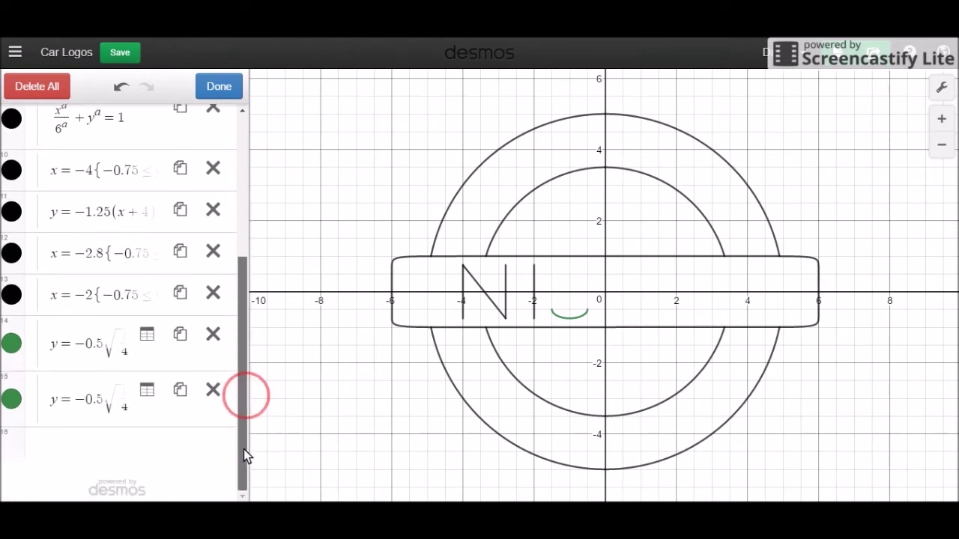
pyautogui.click(83, 411)
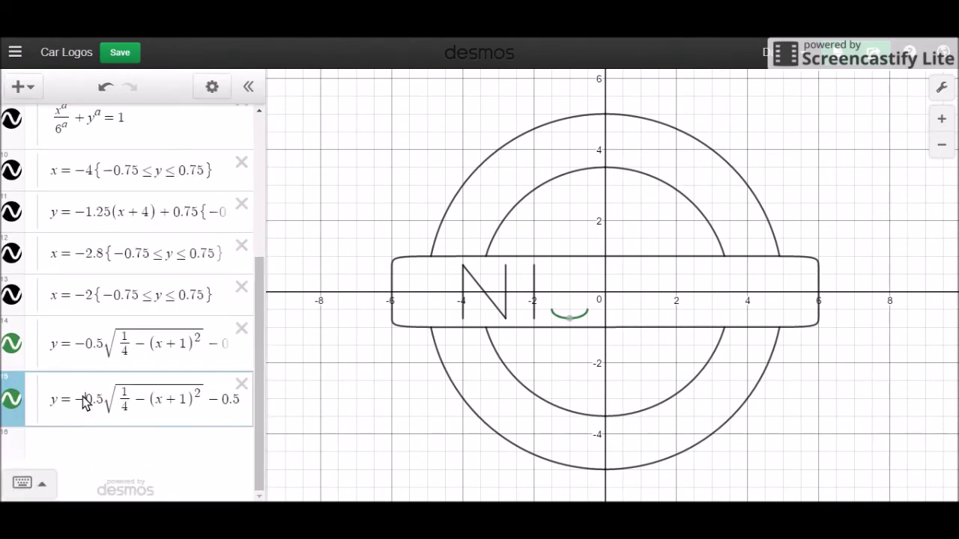
pyautogui.press('BackSpace')
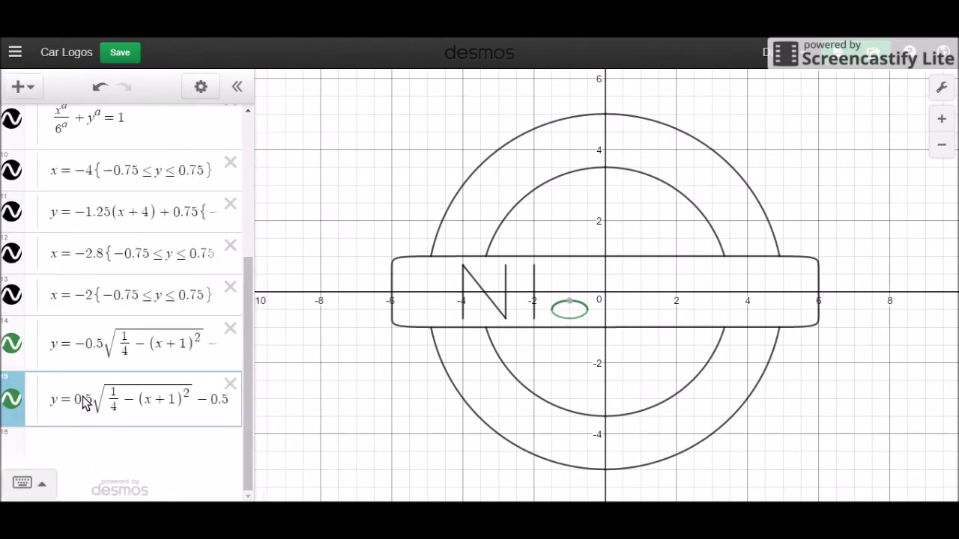
# Step: Try a factor of 0.75 in front of the upper arc's square root
pyautogui.click(232, 408)
pyautogui.press('Left')
pyautogui.click(92, 399)
pyautogui.click(83, 398)
pyautogui.write('7')
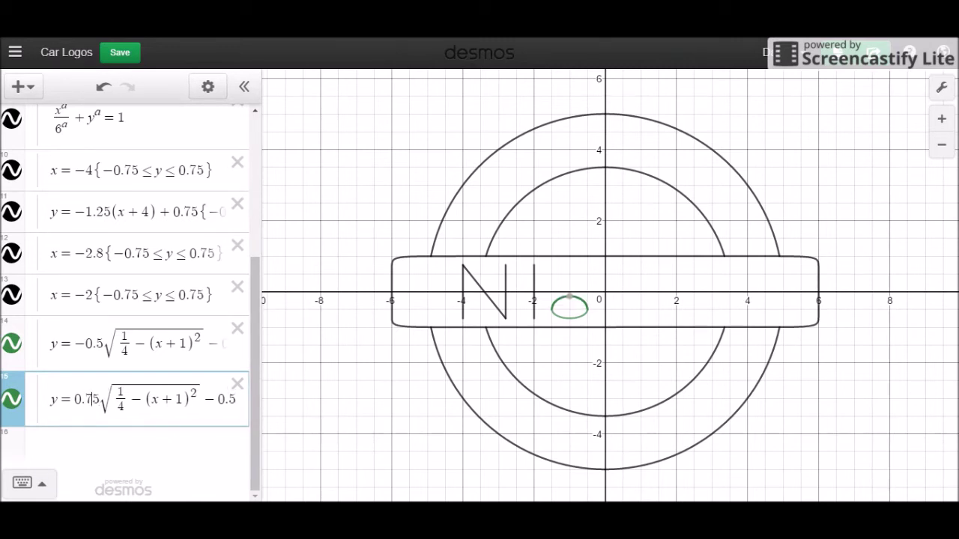
# Step: Remove the factor before the upper arc's root so its equation reads y = √(1/4 - (x + 1)^2) - 0.5
pyautogui.press('BackSpace')
pyautogui.press('BackSpace')
pyautogui.press('BackSpace')
pyautogui.press('BackSpace')
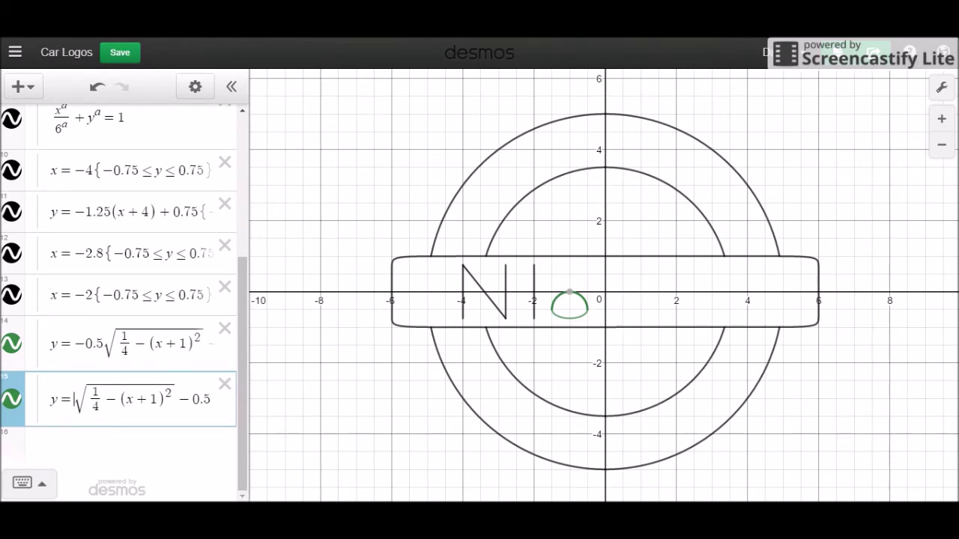
pyautogui.write('0')
pyautogui.press('BackSpace')
# Step: Restrict the upper arc to its right half with the condition {x ≥ -1}
pyautogui.write('{x<=')
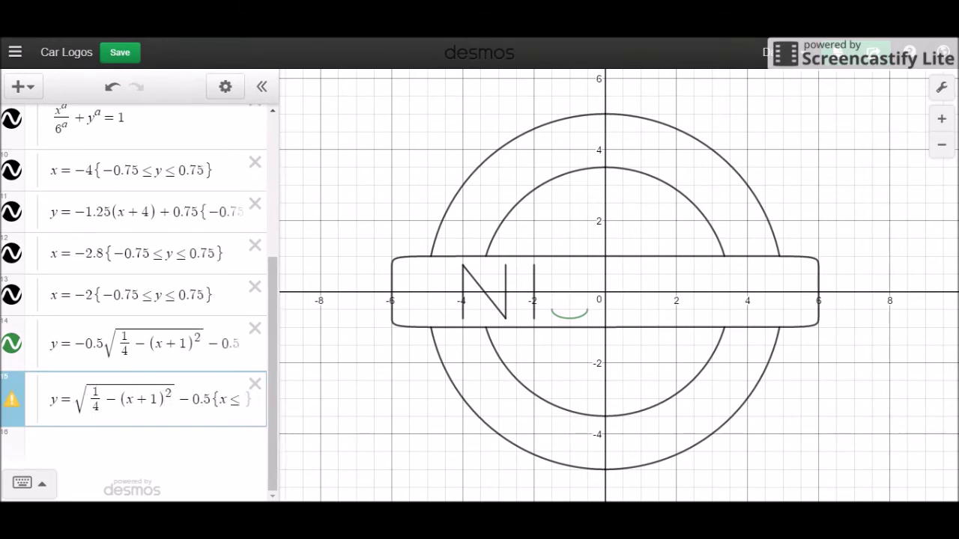
pyautogui.press('BackSpace')
pyautogui.write('>=')
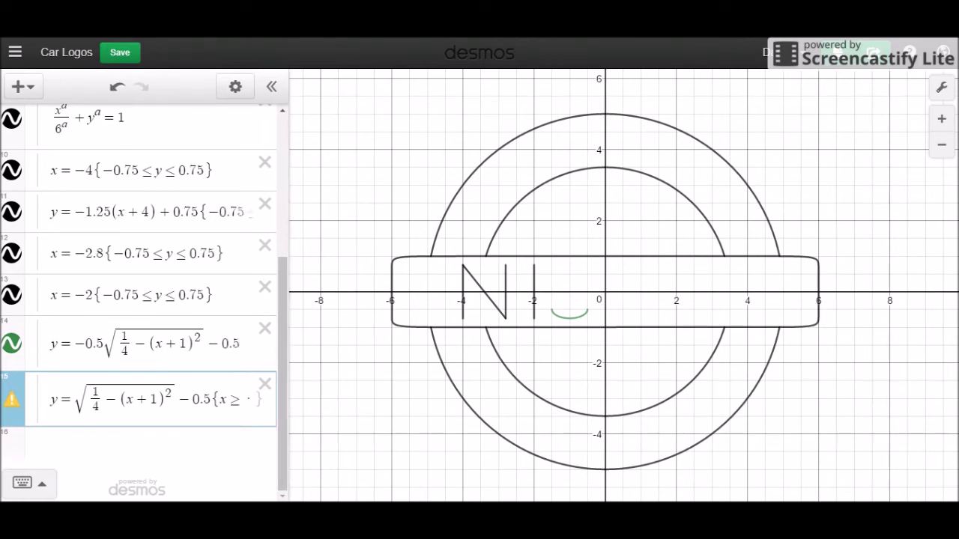
pyautogui.write('-1')
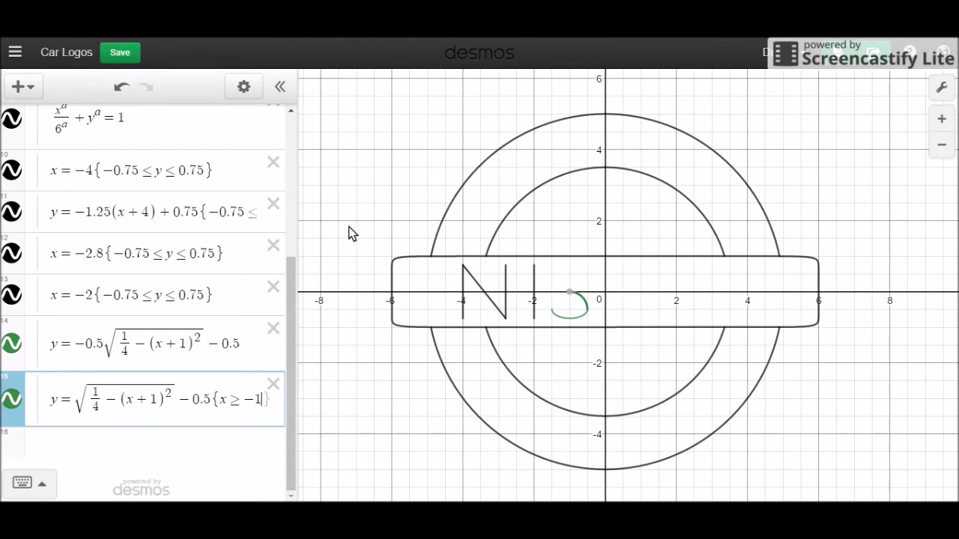
# Step: Duplicate the right-half arc's equation and change the copy to y = -√(1/4 - (x + 1)^2) - 0.5{x ≤ -1}
pyautogui.click(241, 88)
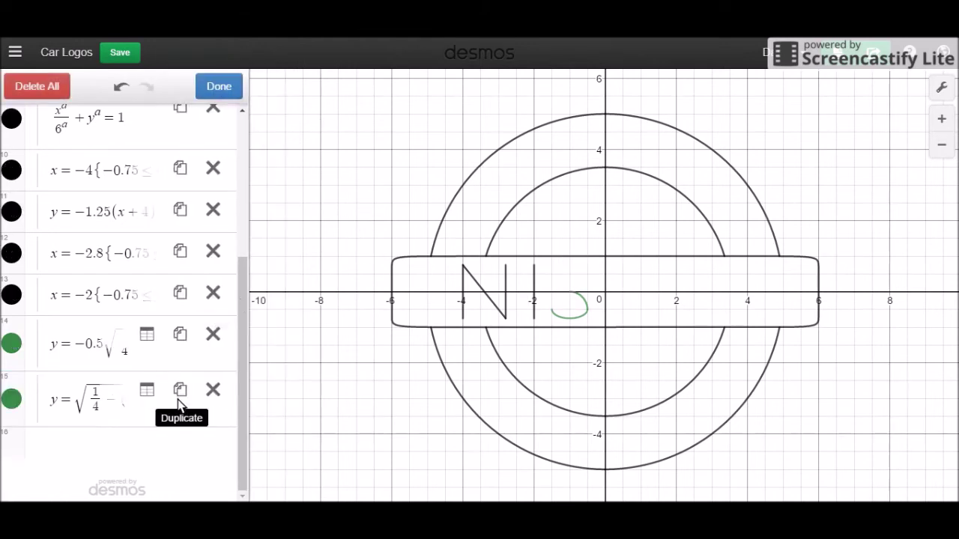
pyautogui.click(177, 399)
pyautogui.click(124, 459)
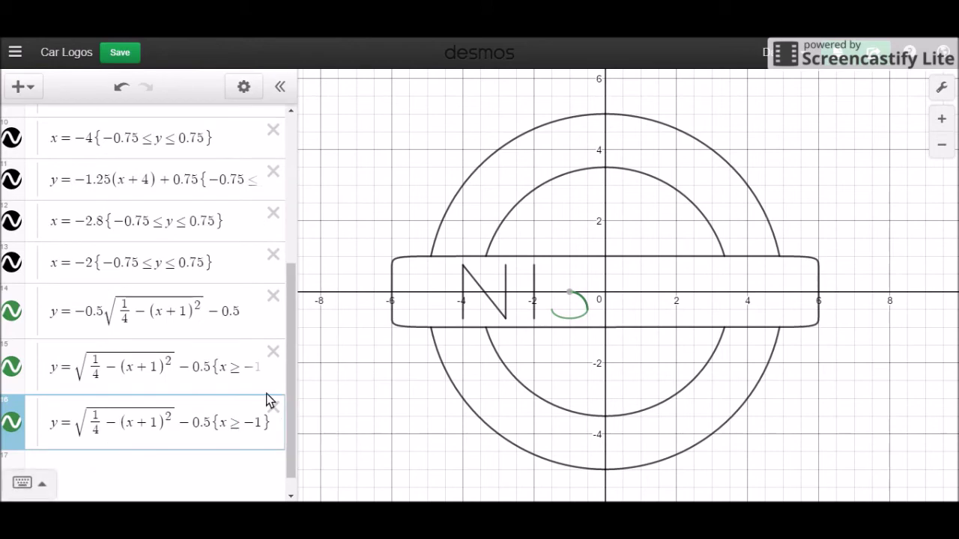
pyautogui.click(237, 423)
pyautogui.press('BackSpace')
pyautogui.write('<=')
pyautogui.click(75, 422)
pyautogui.write('-')
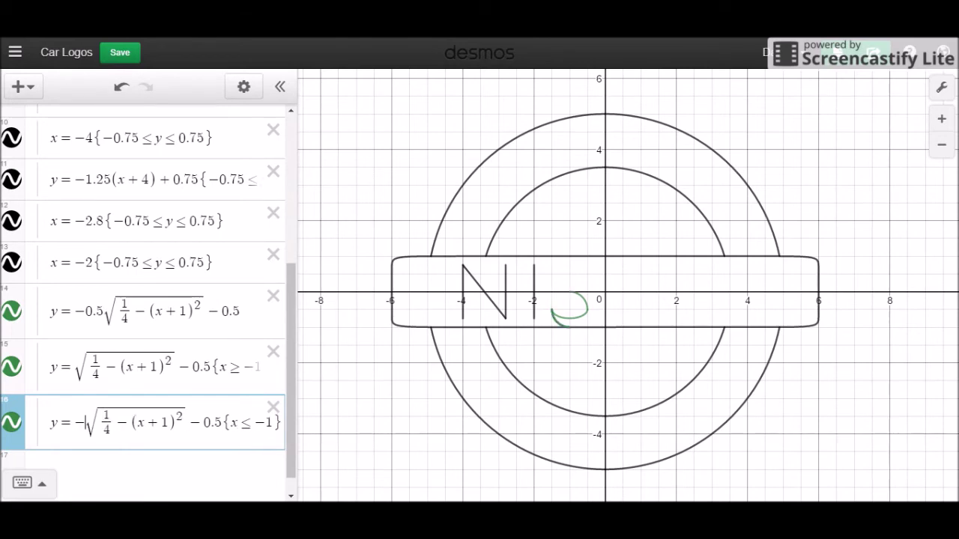
# Step: Delete the -0.5 offset after the square root in the copied arc's equation
pyautogui.press('Right')
pyautogui.press('Right')
pyautogui.press('Right')
pyautogui.press('Right')
pyautogui.press('Right')
pyautogui.press('Right')
pyautogui.press('Right')
pyautogui.press('Right')
pyautogui.press('Right')
pyautogui.press('Right')
pyautogui.press('Right')
pyautogui.press('Right')
pyautogui.press('Right')
pyautogui.press('Right')
pyautogui.press('Right')
pyautogui.press('Right')
pyautogui.press('Right')
pyautogui.press('Right')
pyautogui.press('Right')
pyautogui.press('BackSpace')
pyautogui.press('BackSpace')
pyautogui.press('BackSpace')
pyautogui.press('BackSpace')
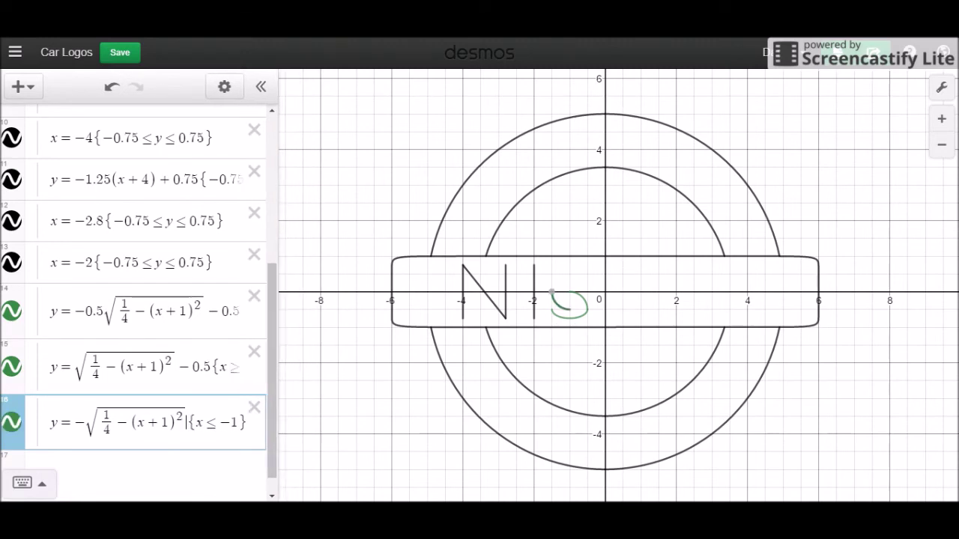
# Step: Clear the condition from the copied arc and complete its equation as y = -√(1/4 - (x + 1)^2) + 0.5
pyautogui.write('+')
pyautogui.press('Right')
pyautogui.press('BackSpace')
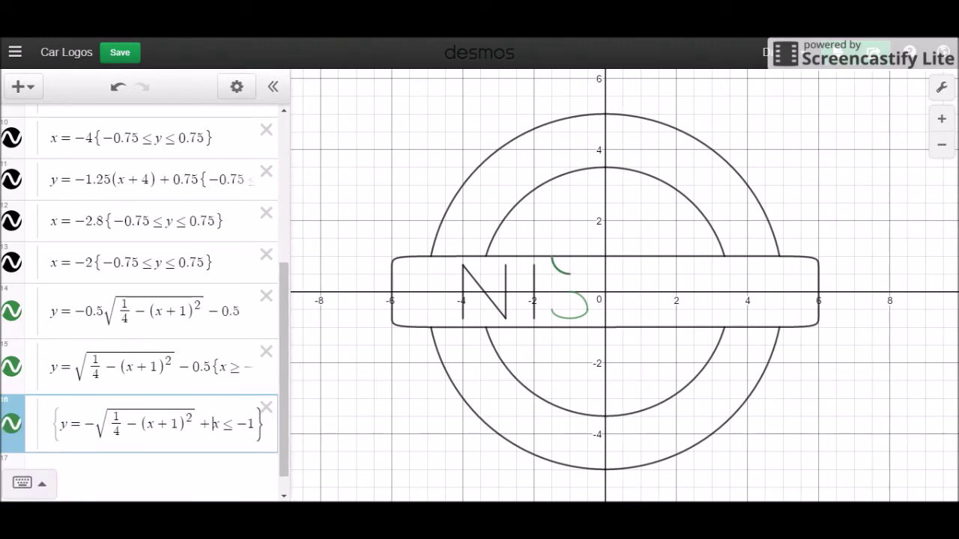
pyautogui.press('BackSpace')
pyautogui.write('+')
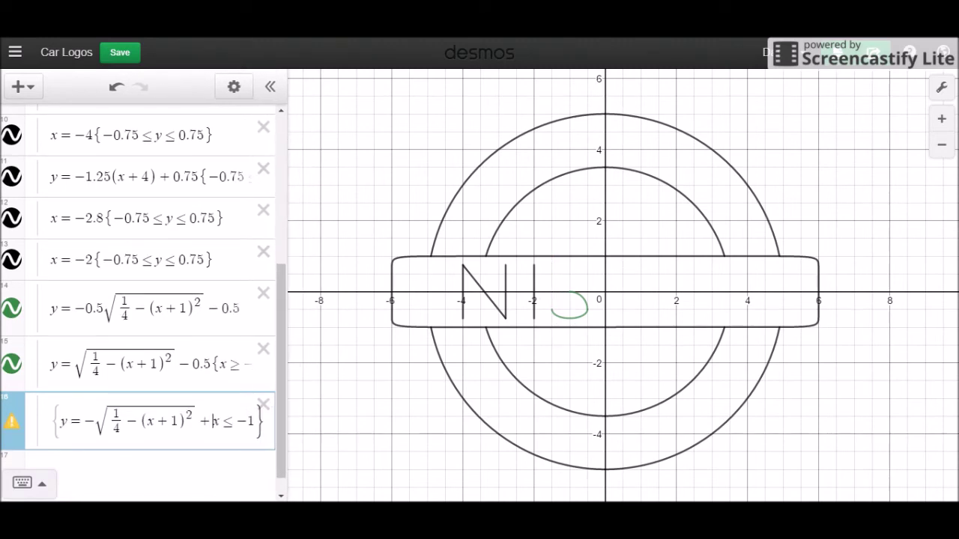
pyautogui.click(267, 426)
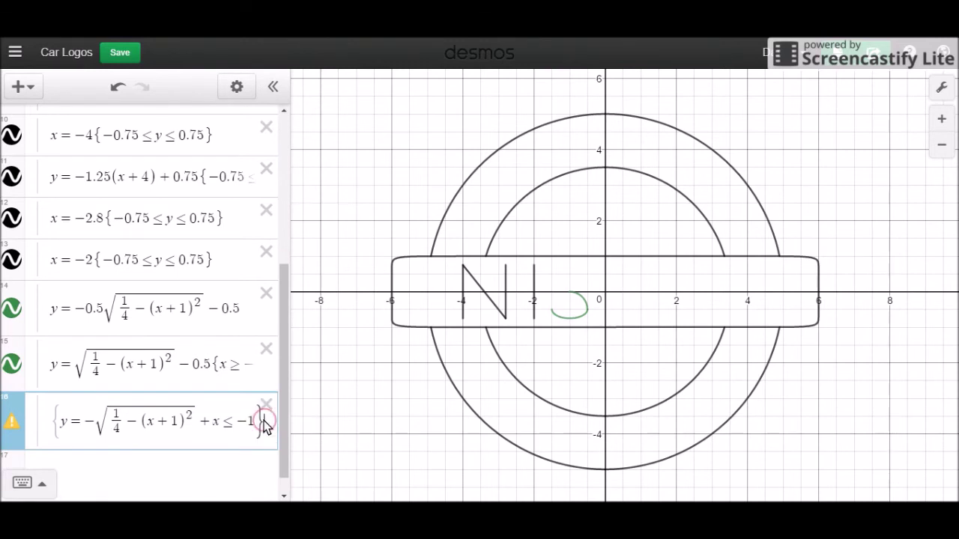
pyautogui.press('BackSpace')
pyautogui.press('BackSpace')
pyautogui.press('BackSpace')
pyautogui.press('BackSpace')
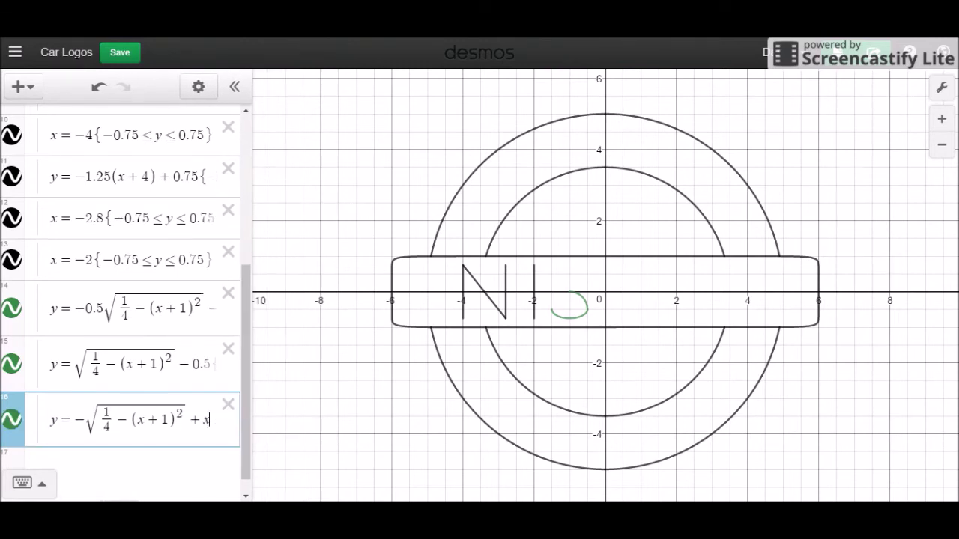
pyautogui.press('BackSpace')
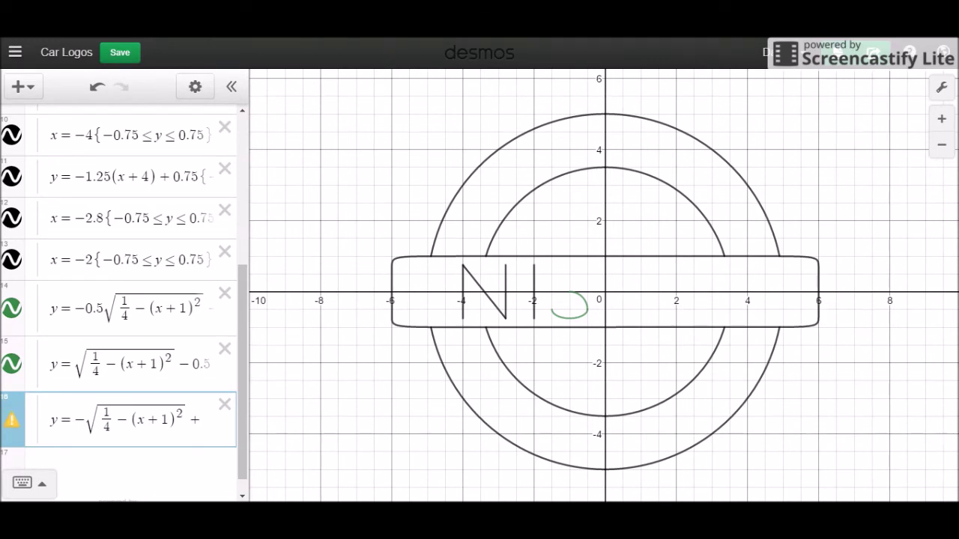
pyautogui.write('0.5')
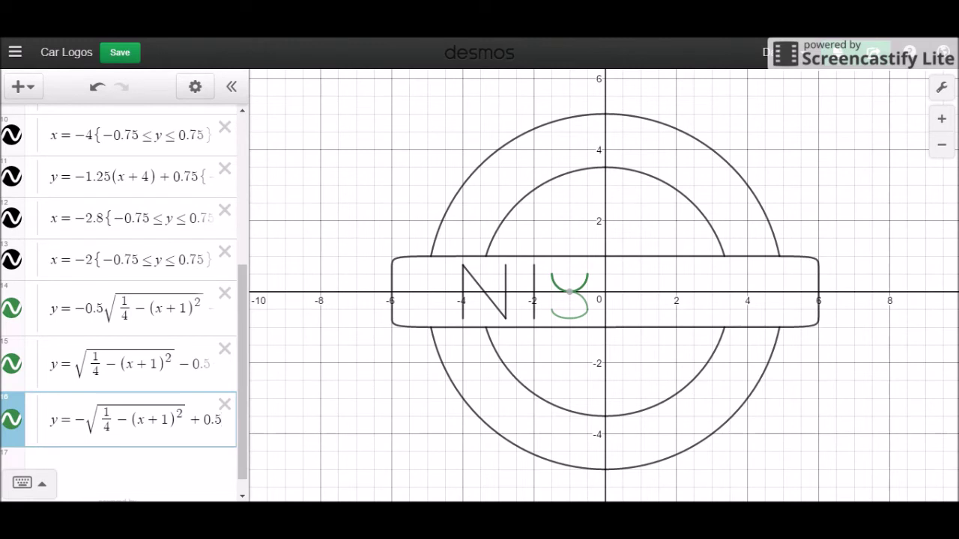
pyautogui.click(388, 432)
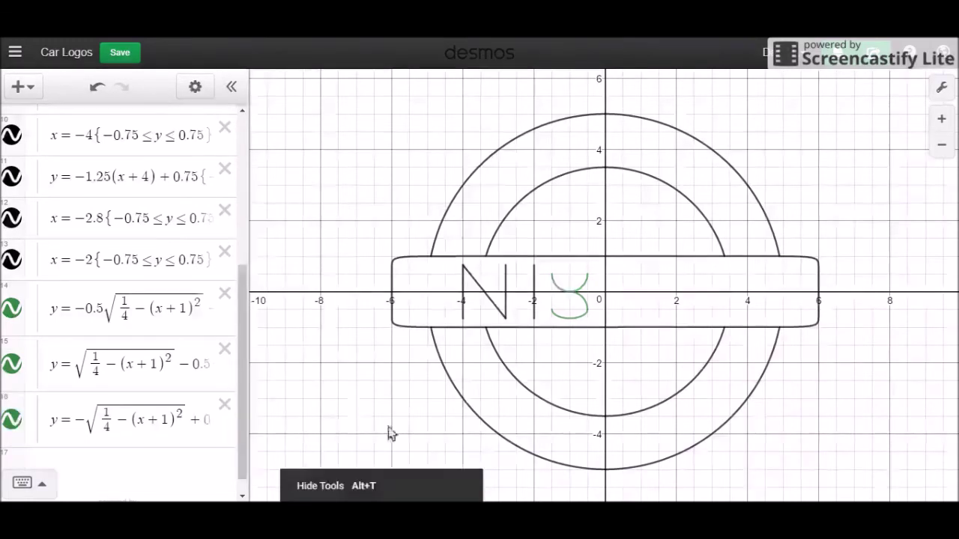
# Step: Restrict the new arc above the x-axis to its left half with the condition {x ≤ -1}
pyautogui.click(178, 434)
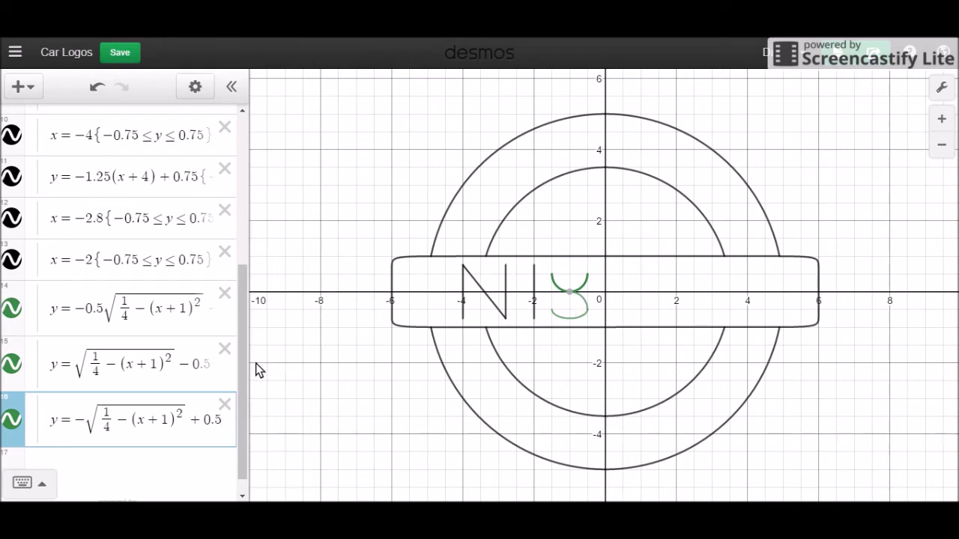
pyautogui.write('{x<=')
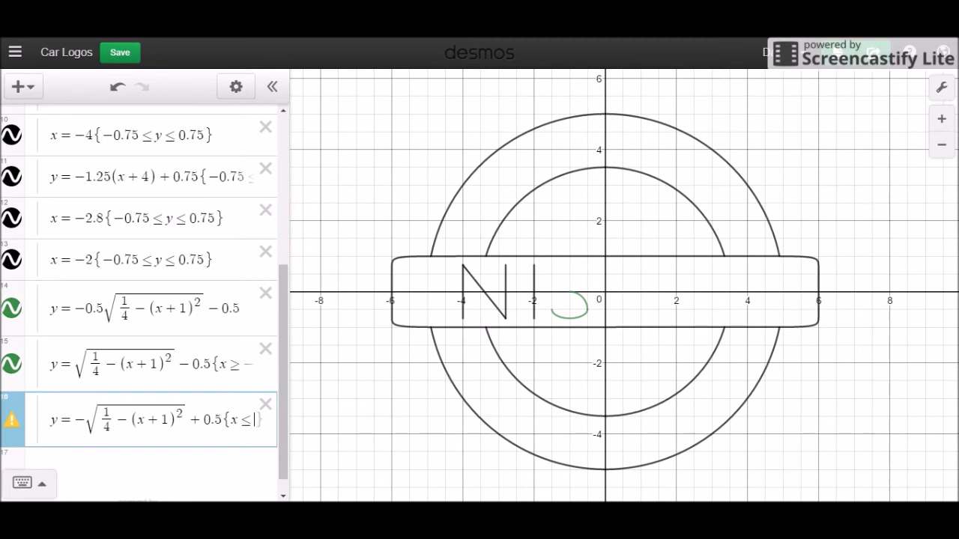
pyautogui.write('-1')
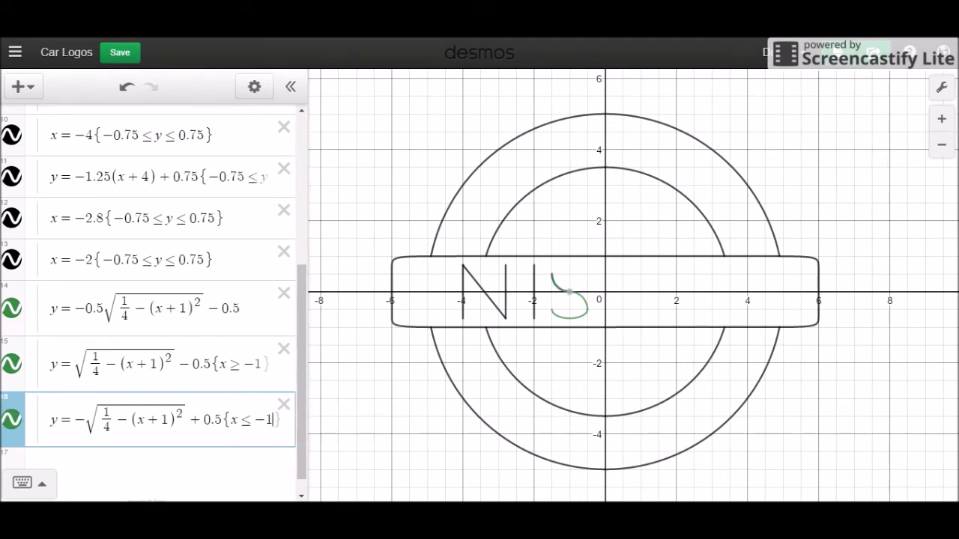
pyautogui.write('}')
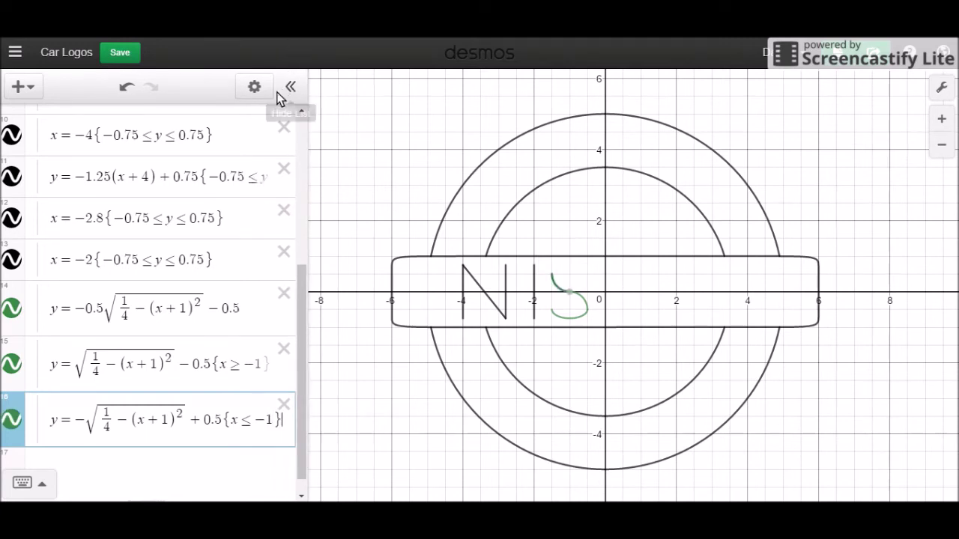
# Step: Duplicate the S's bottom arc and change the copy to y = 0.5√(1/4 - (x + 1)^2) + 0.5 for the top arc
pyautogui.click(253, 85)
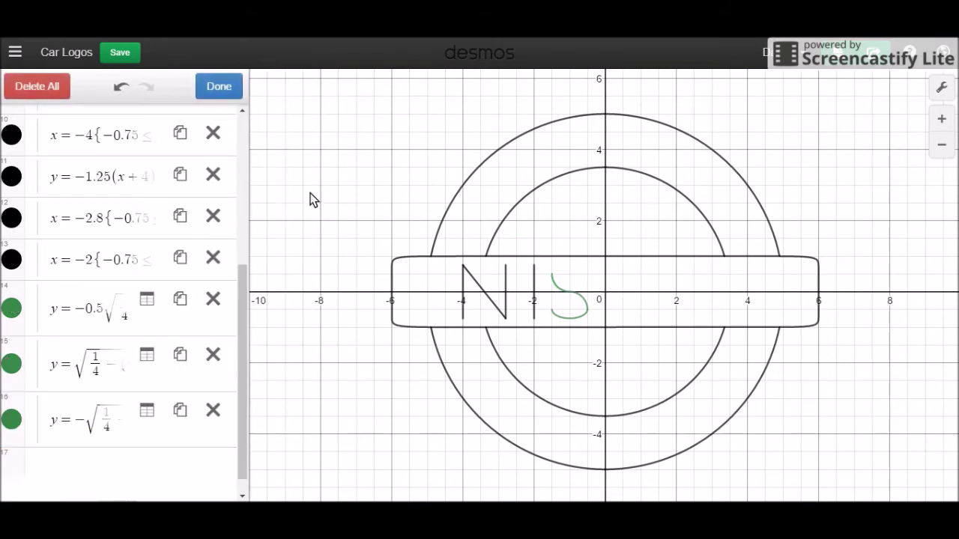
pyautogui.click(178, 309)
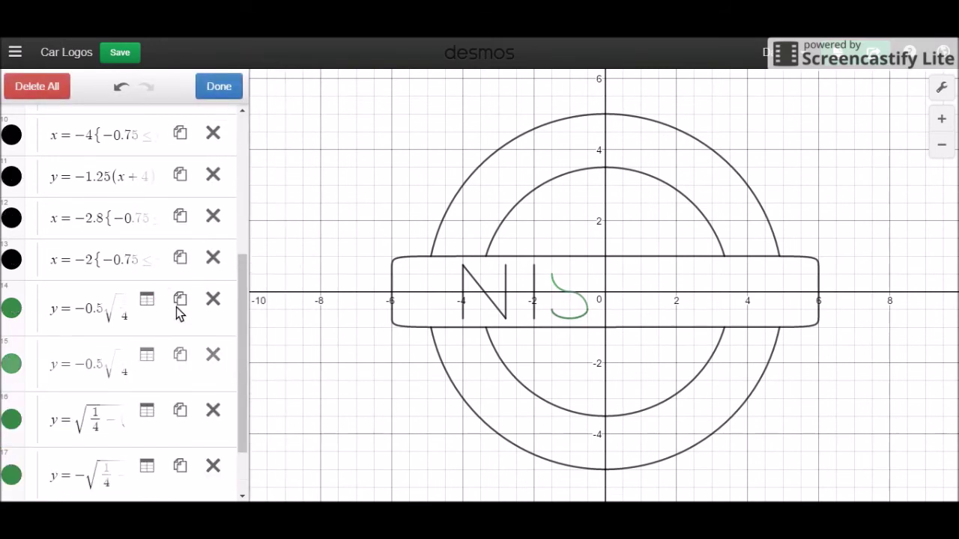
pyautogui.click(94, 377)
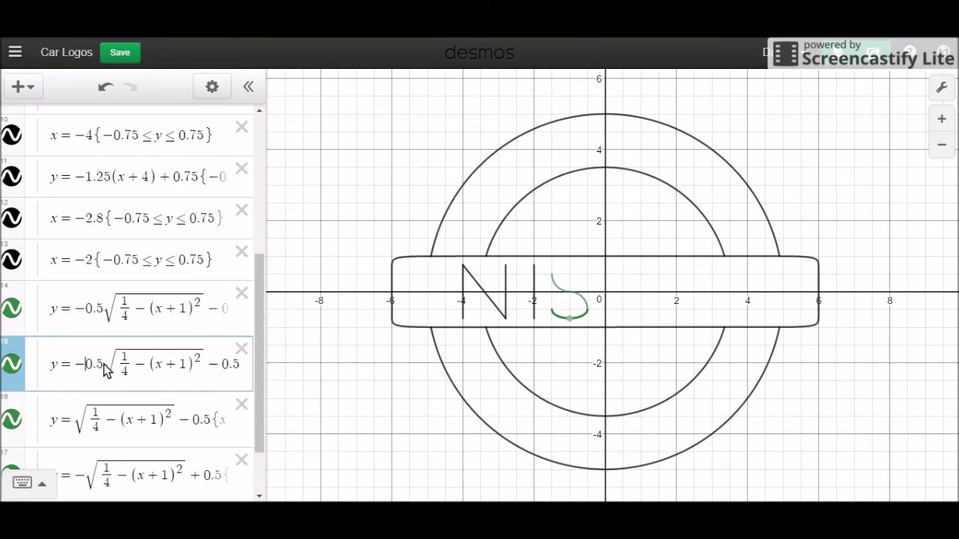
pyautogui.press('BackSpace')
pyautogui.click(224, 362)
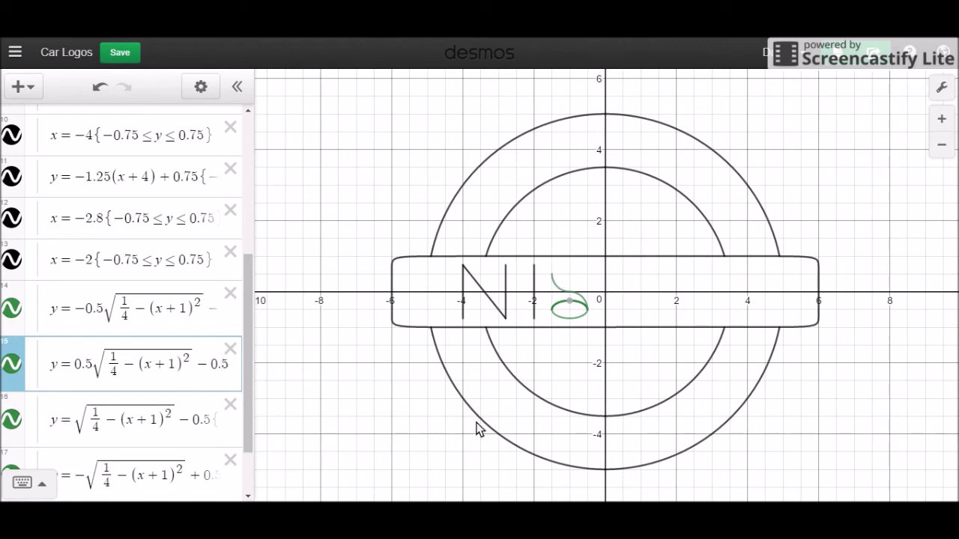
pyautogui.press('BackSpace')
pyautogui.write('+')
# Step: Change the colour of all four arcs of the letter S from green to black
pyautogui.click(200, 87)
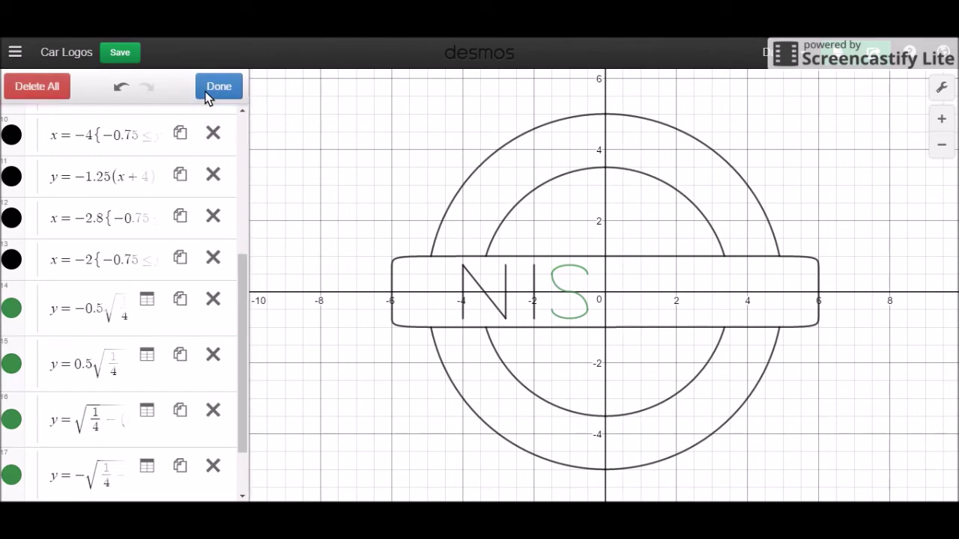
pyautogui.click(9, 310)
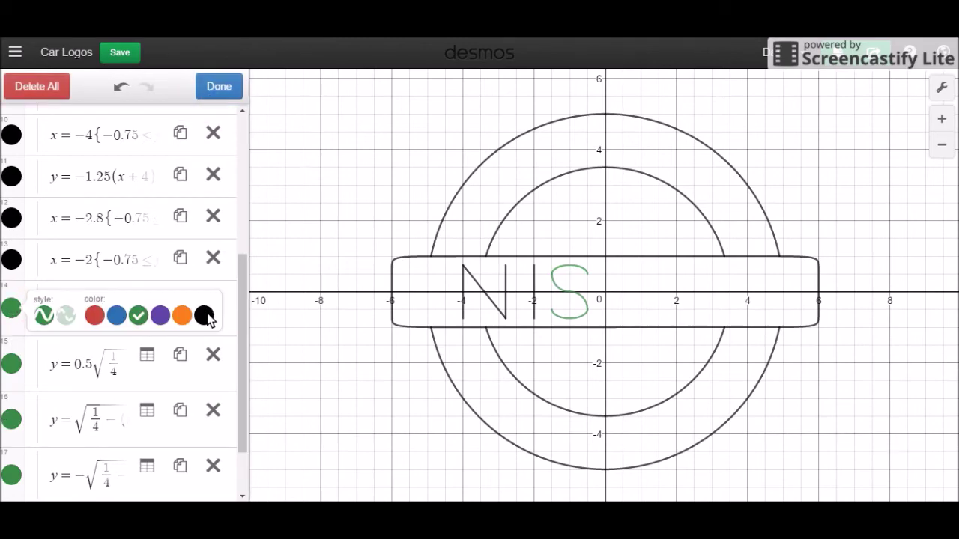
pyautogui.click(204, 315)
pyautogui.click(16, 370)
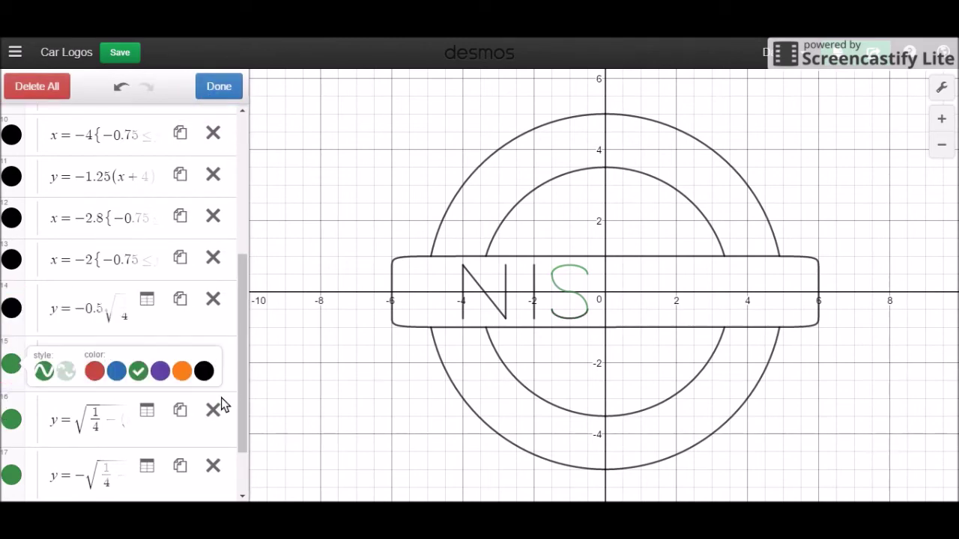
pyautogui.click(204, 371)
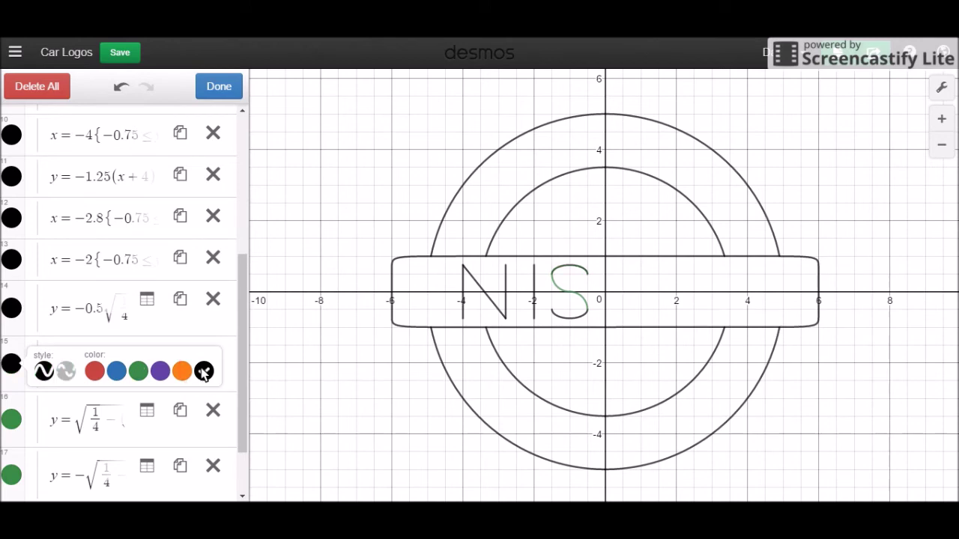
pyautogui.click(11, 421)
pyautogui.click(206, 420)
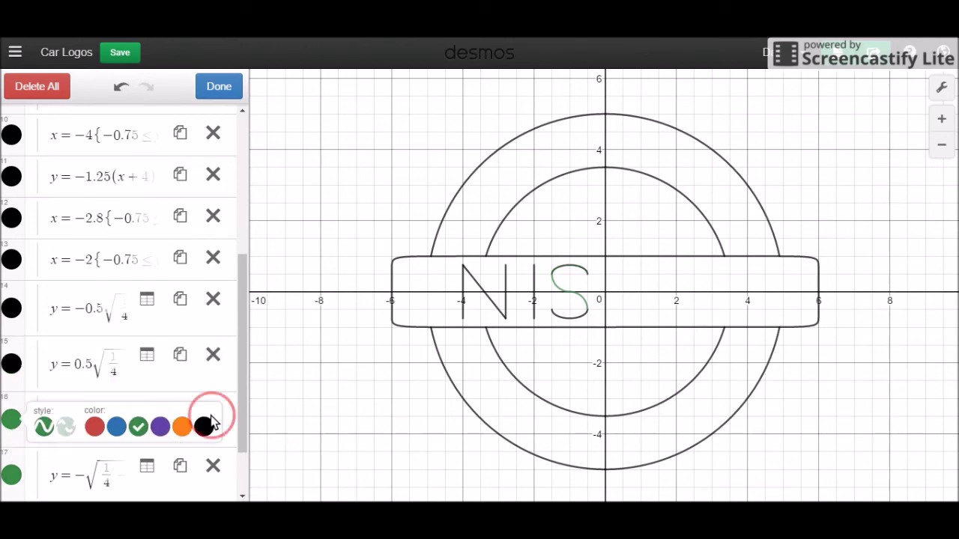
pyautogui.click(201, 431)
pyautogui.click(201, 429)
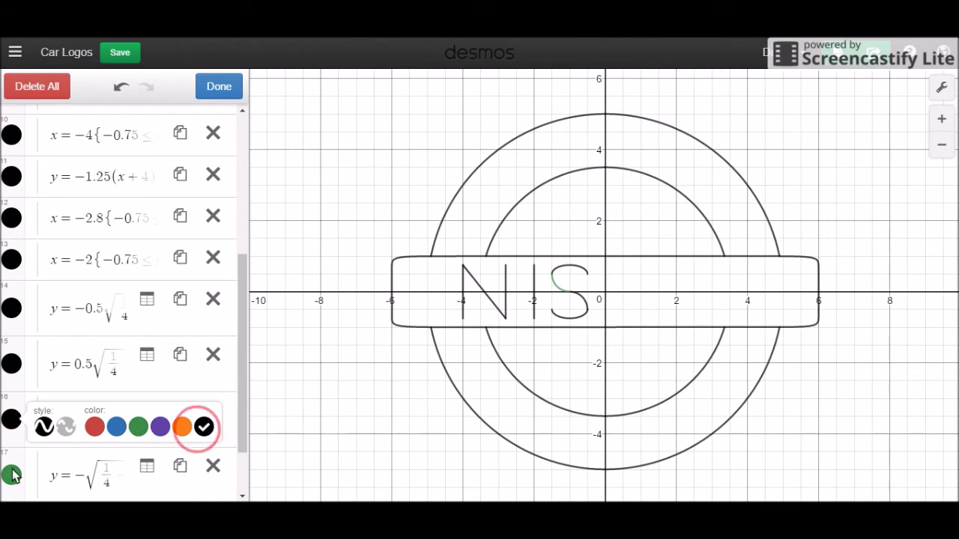
pyautogui.click(12, 476)
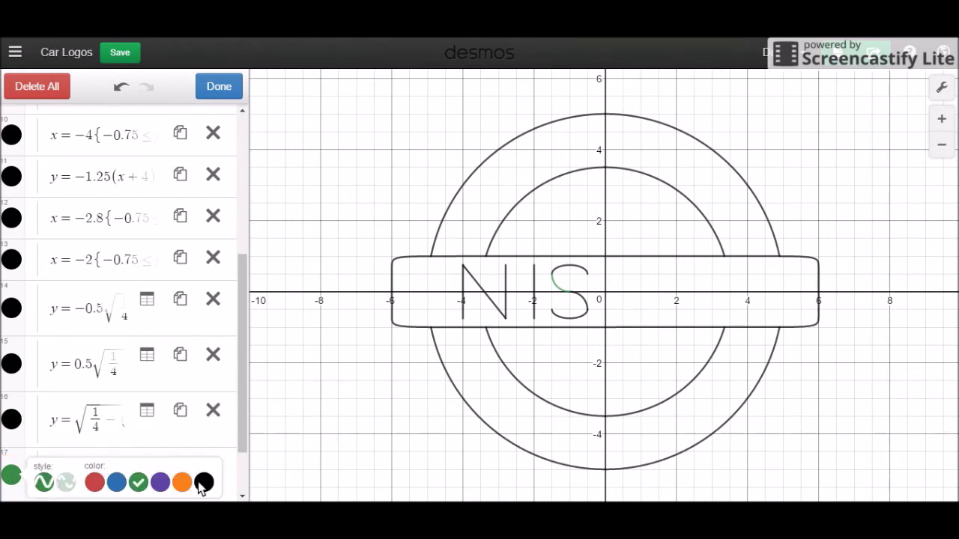
pyautogui.click(202, 484)
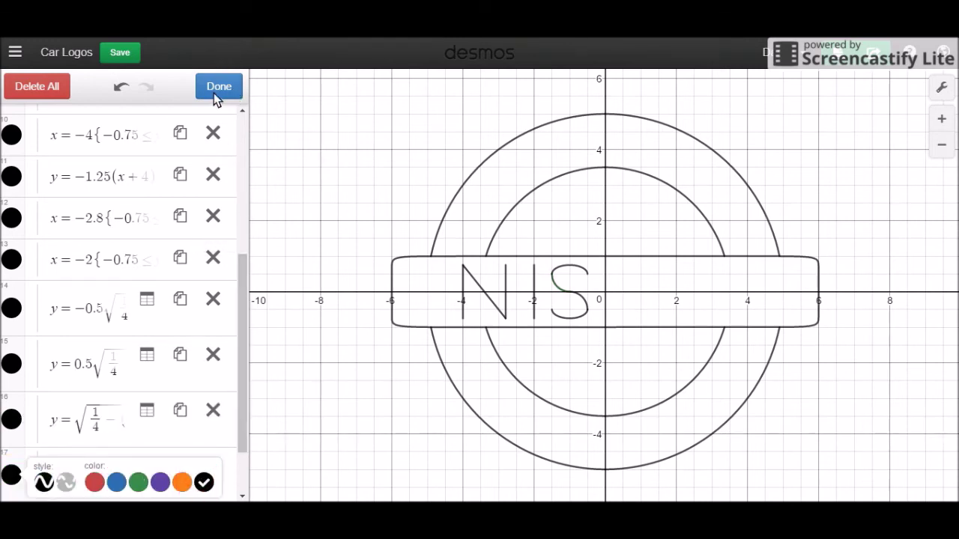
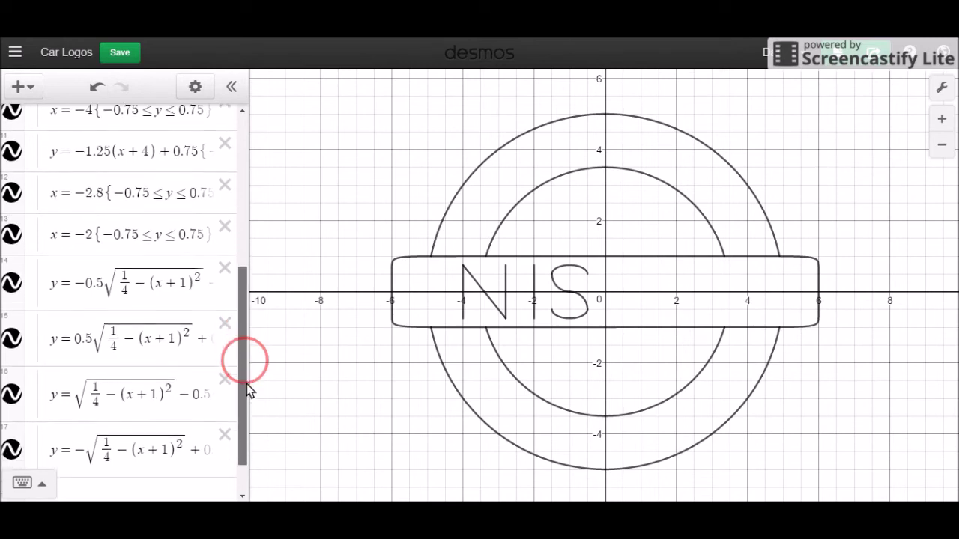
# Step: Duplicate each of the four arc equations that form the letter S
pyautogui.click(196, 89)
pyautogui.click(182, 223)
pyautogui.click(185, 334)
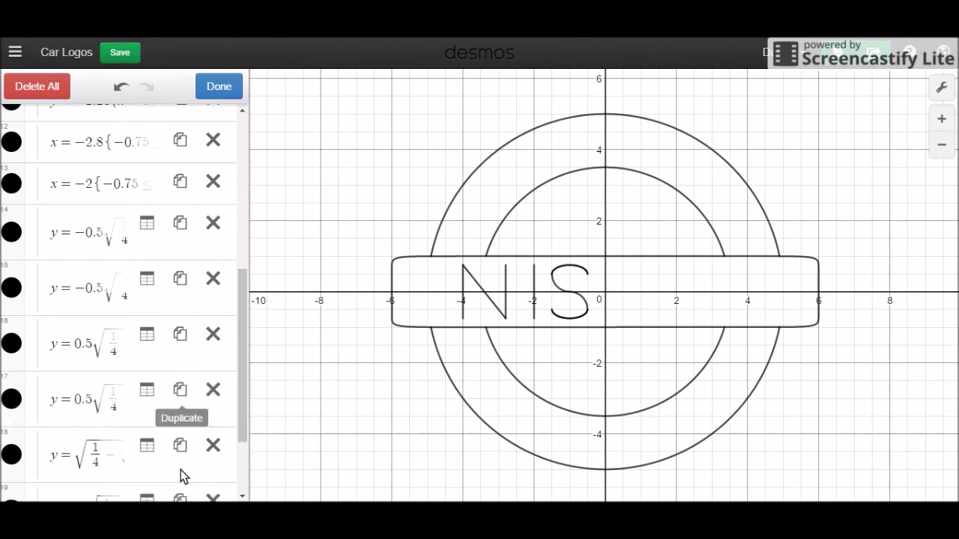
pyautogui.click(182, 444)
pyautogui.moveTo(246, 409); pyautogui.dragTo(248, 475)
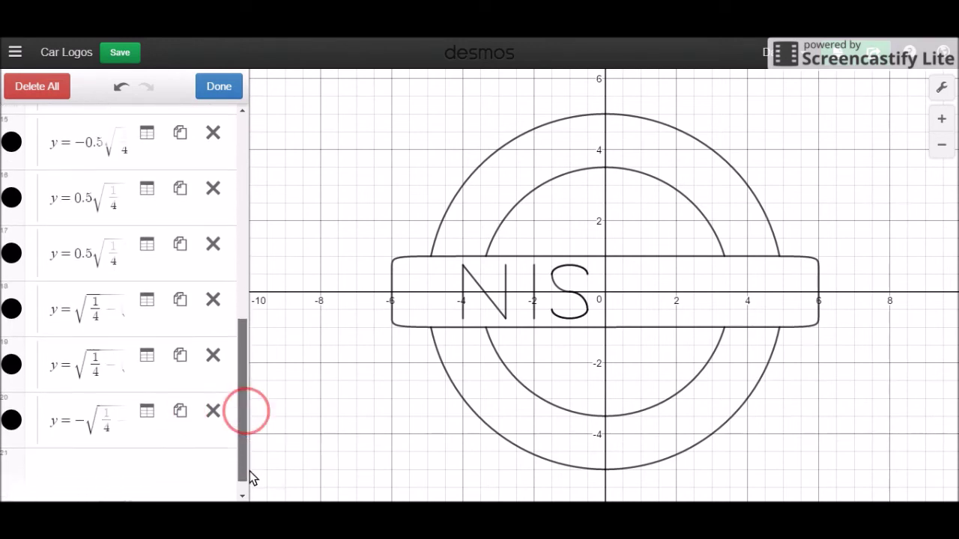
pyautogui.click(182, 412)
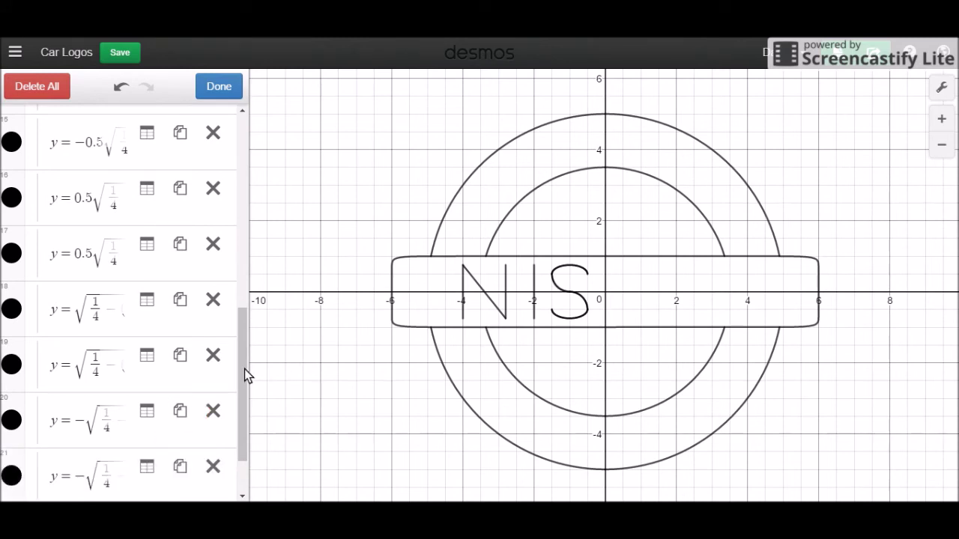
pyautogui.moveTo(244, 411); pyautogui.dragTo(246, 484)
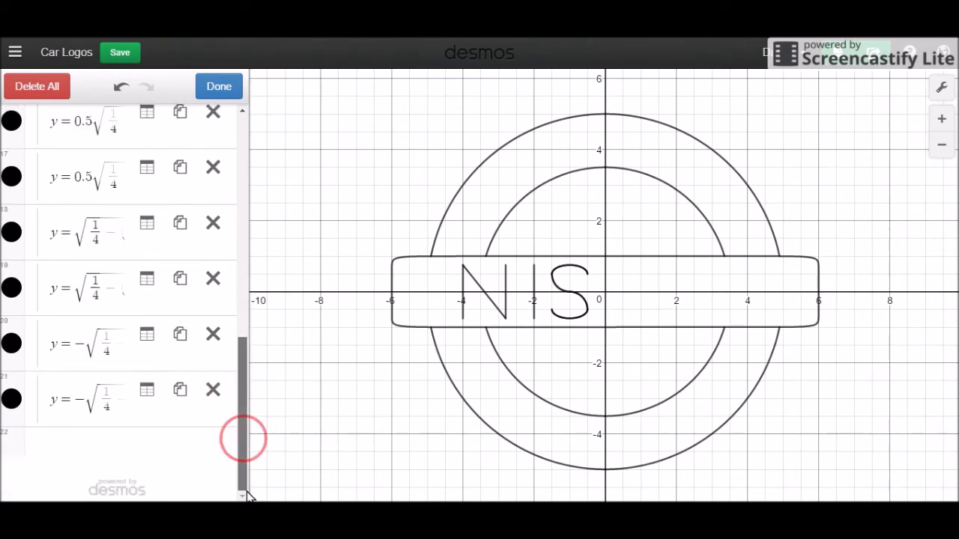
pyautogui.click(166, 387)
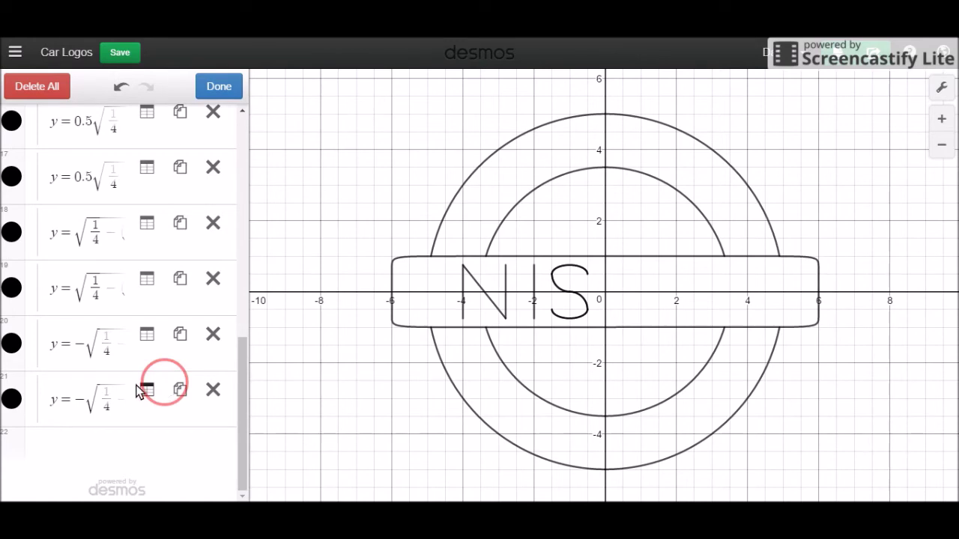
pyautogui.click(144, 388)
pyautogui.hotkey('ctrl', 'z')
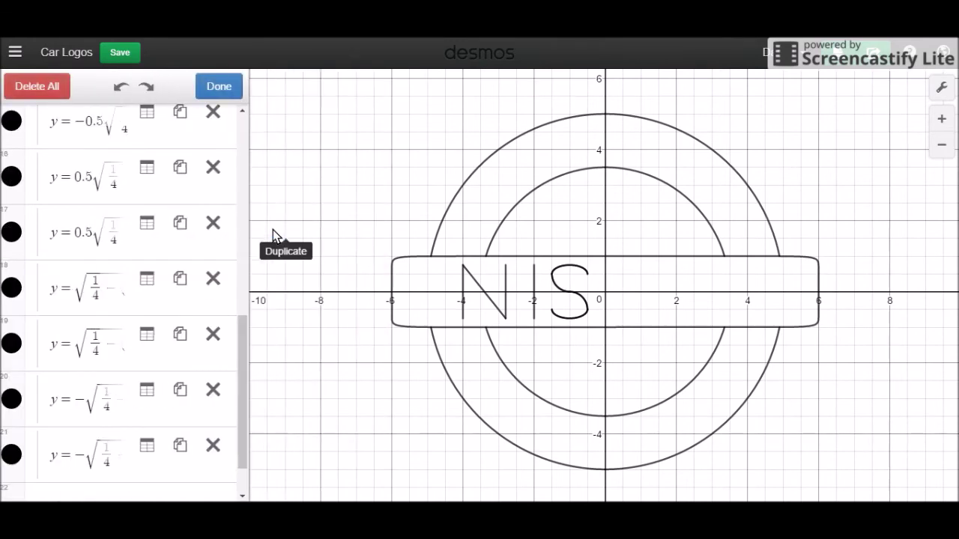
pyautogui.click(228, 88)
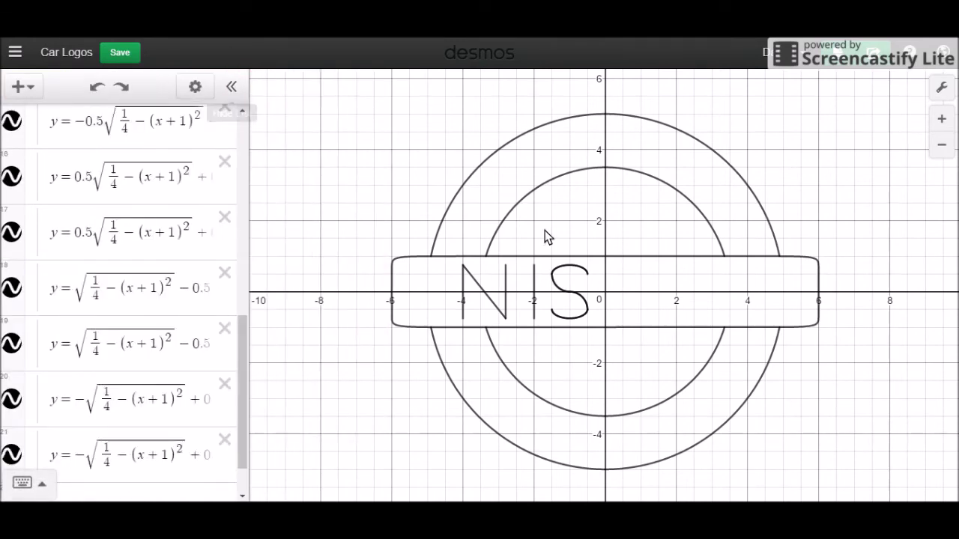
# Step: Change (x + 1) to (x - 1) in the copies of the S's two middle arcs
pyautogui.click(567, 285)
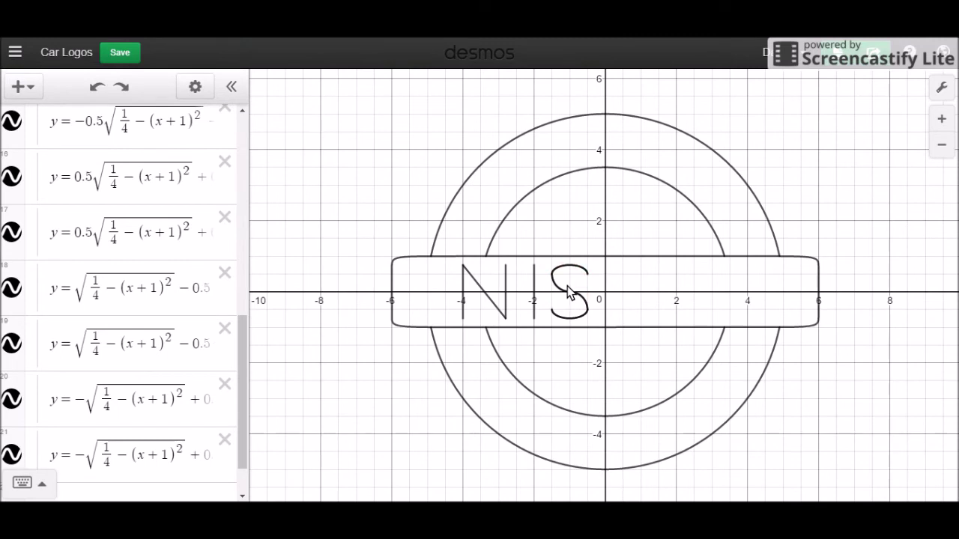
pyautogui.click(160, 454)
pyautogui.press('BackSpace')
pyautogui.write('-')
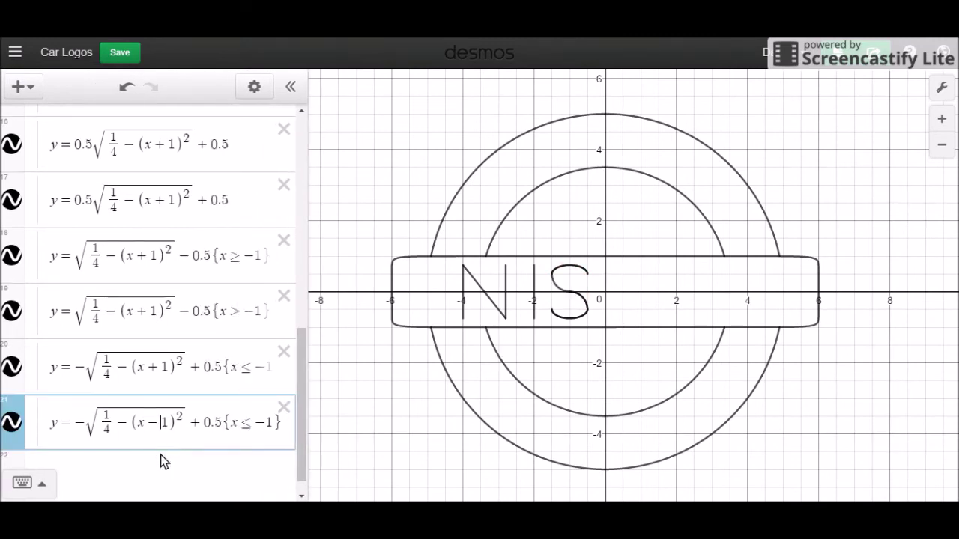
pyautogui.click(156, 310)
pyautogui.press('BackSpace')
pyautogui.write('-')
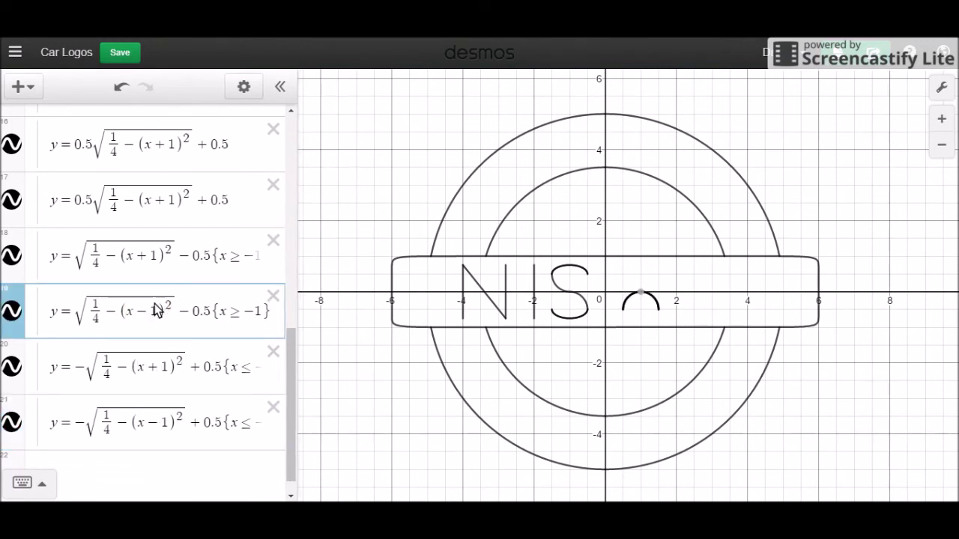
# Step: Change (x + 1) to (x - 1) in the copies of the S's top and bottom arcs
pyautogui.click(161, 198)
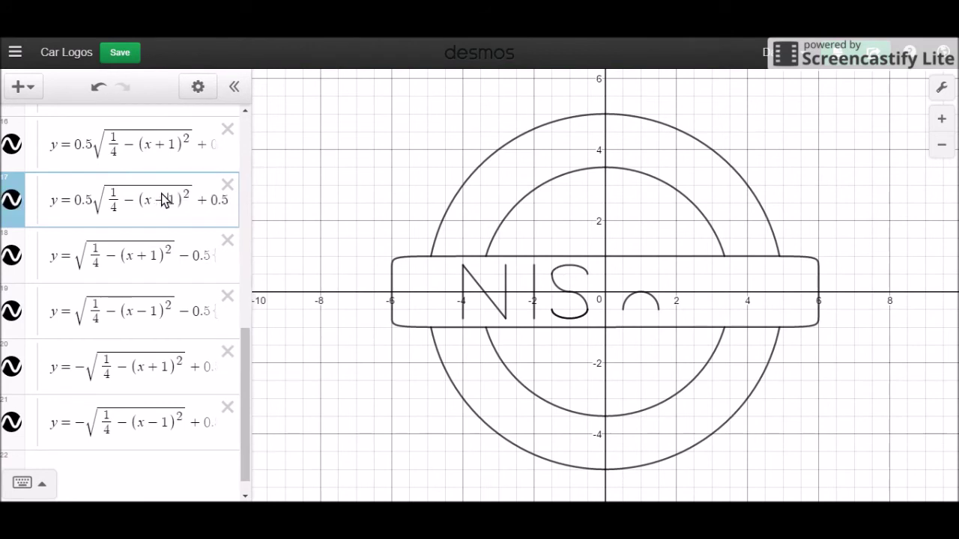
pyautogui.press('BackSpace')
pyautogui.write('-')
pyautogui.moveTo(250, 385); pyautogui.dragTo(250, 310)
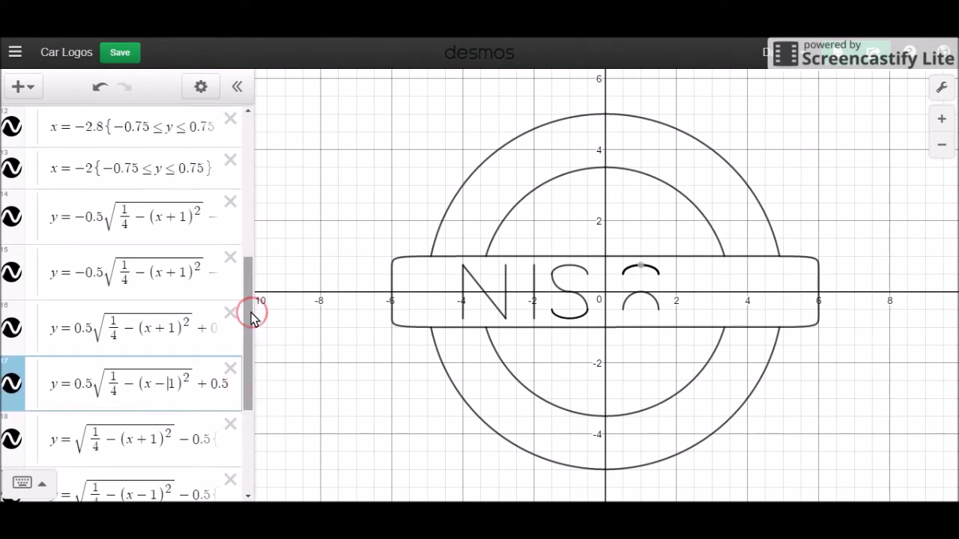
pyautogui.click(167, 330)
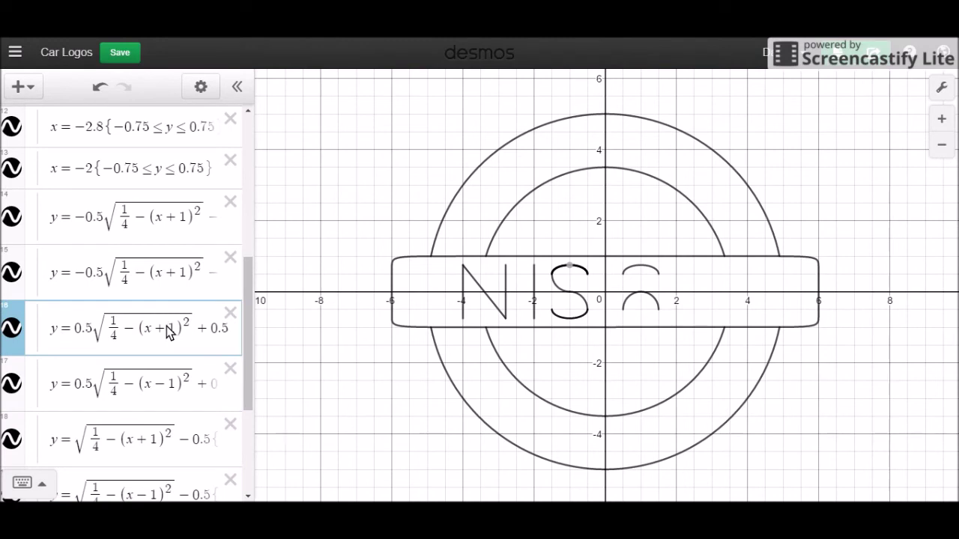
pyautogui.click(171, 275)
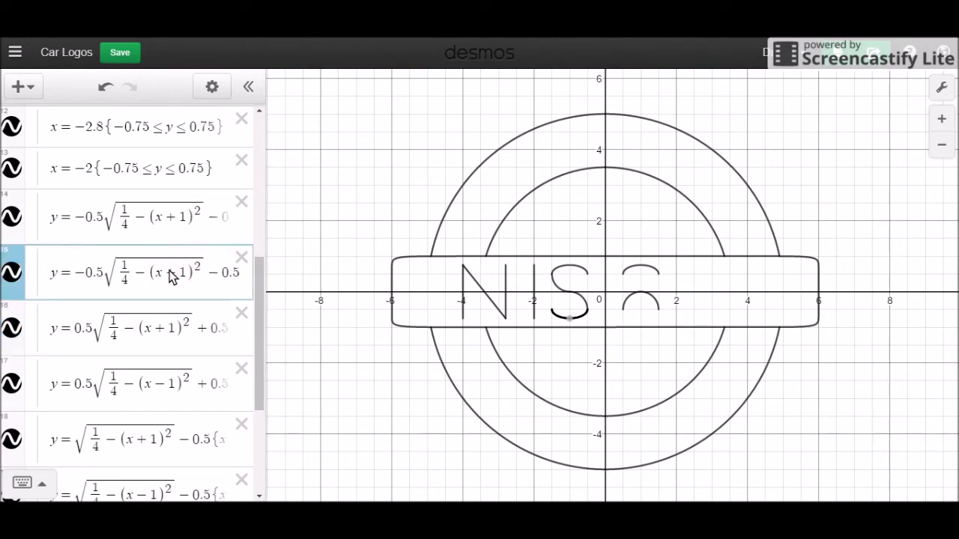
pyautogui.press('BackSpace')
pyautogui.write('-')
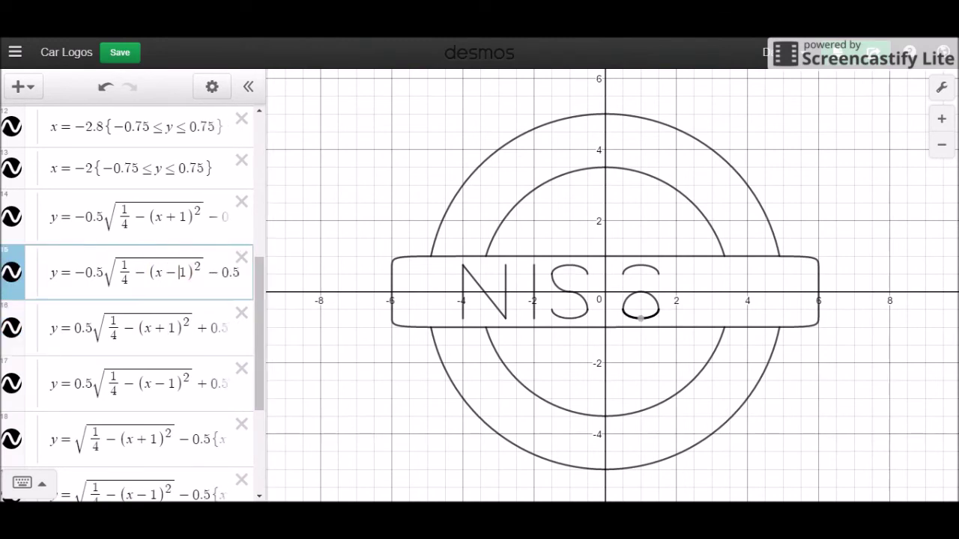
pyautogui.click(170, 382)
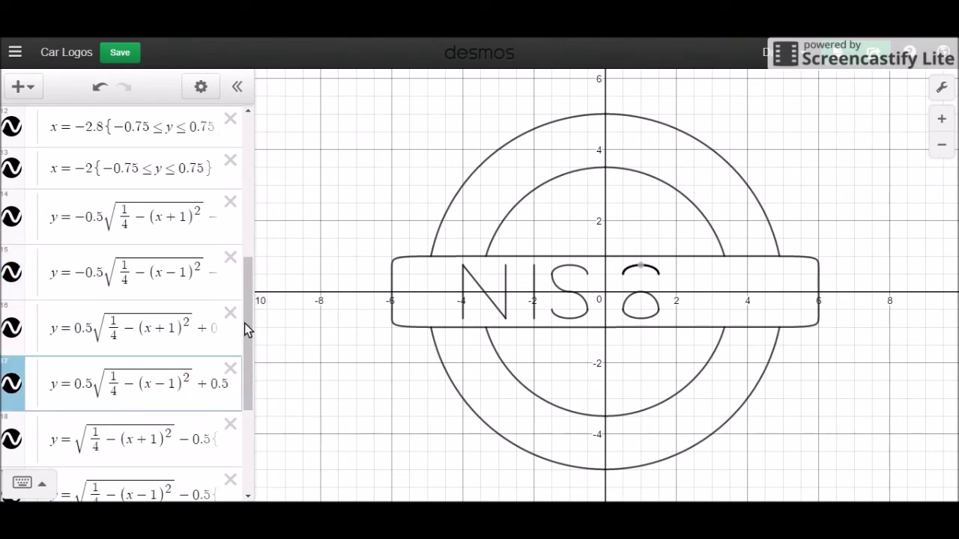
pyautogui.click(162, 274)
pyautogui.click(207, 270)
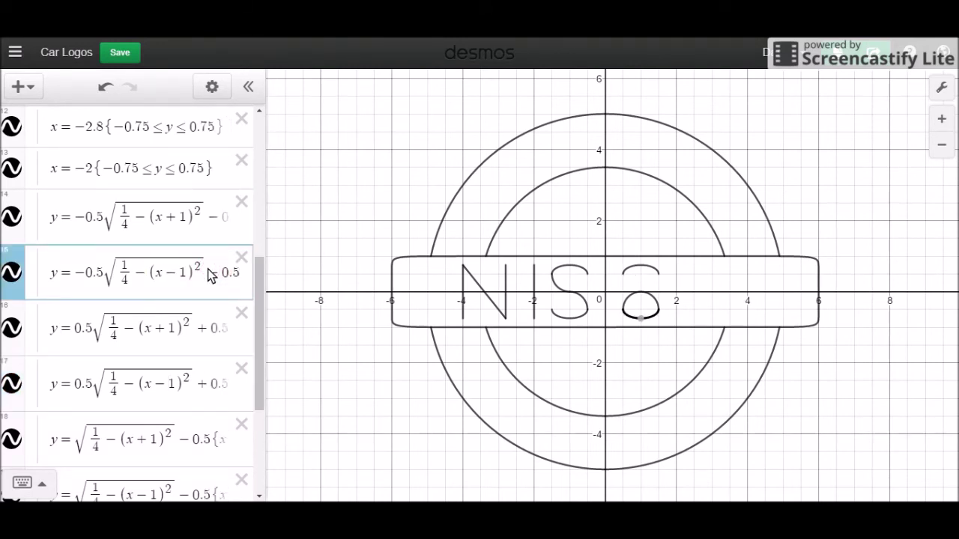
pyautogui.click(183, 385)
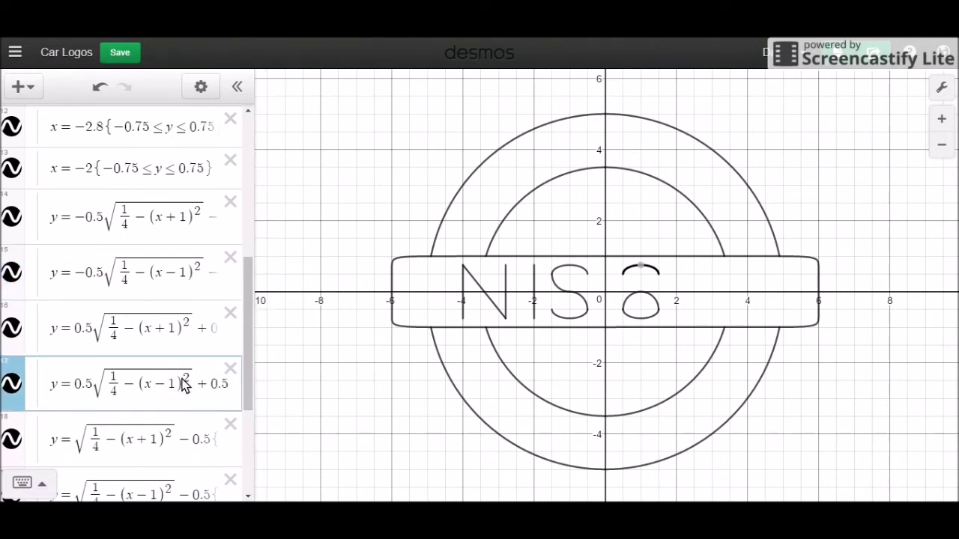
# Step: Set the domain restriction of the second S's lower middle arc, y = √(1/4 - (x - 1)^2) - 0.5, to {x ≥ 1}
pyautogui.moveTo(247, 363); pyautogui.dragTo(248, 424)
pyautogui.click(141, 359)
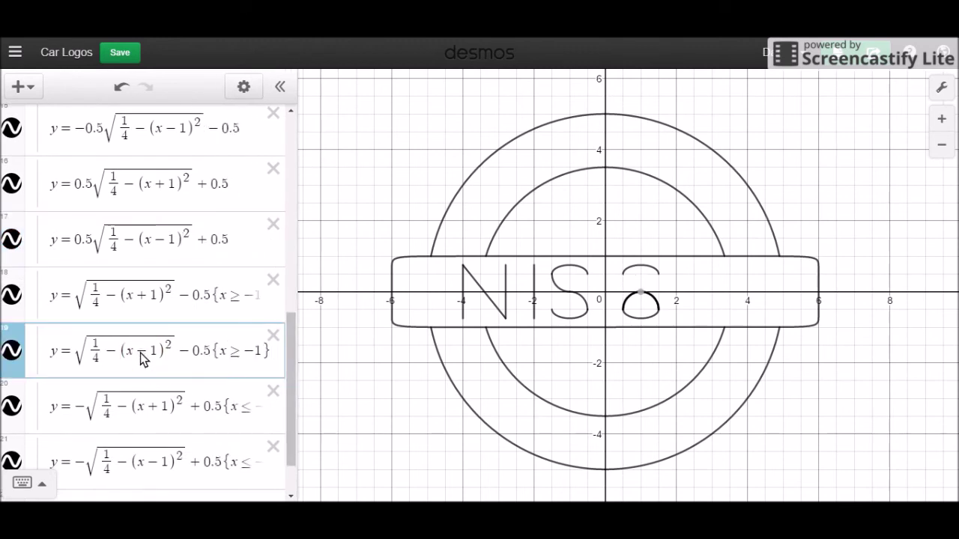
pyautogui.click(247, 358)
pyautogui.press('BackSpace')
pyautogui.press('Delete')
pyautogui.press('Delete')
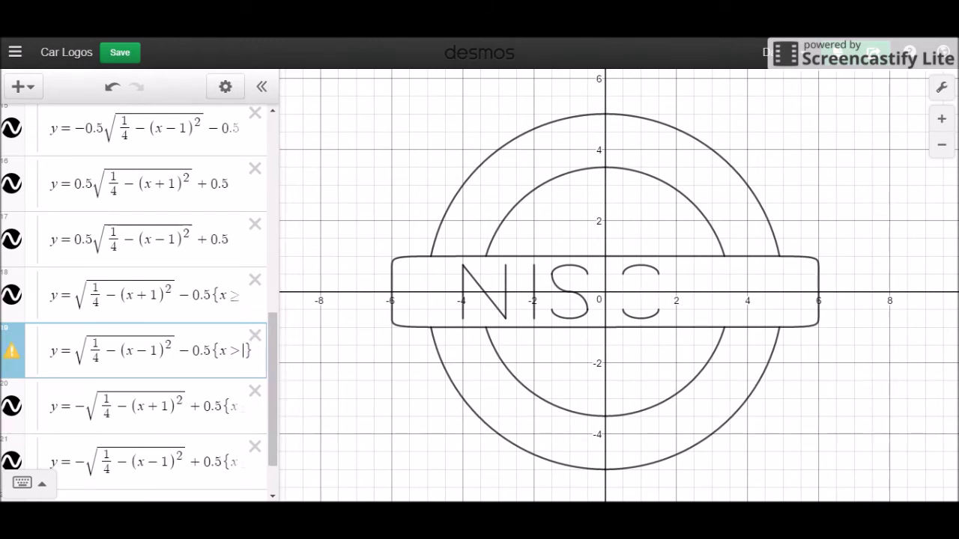
pyautogui.write('=1')
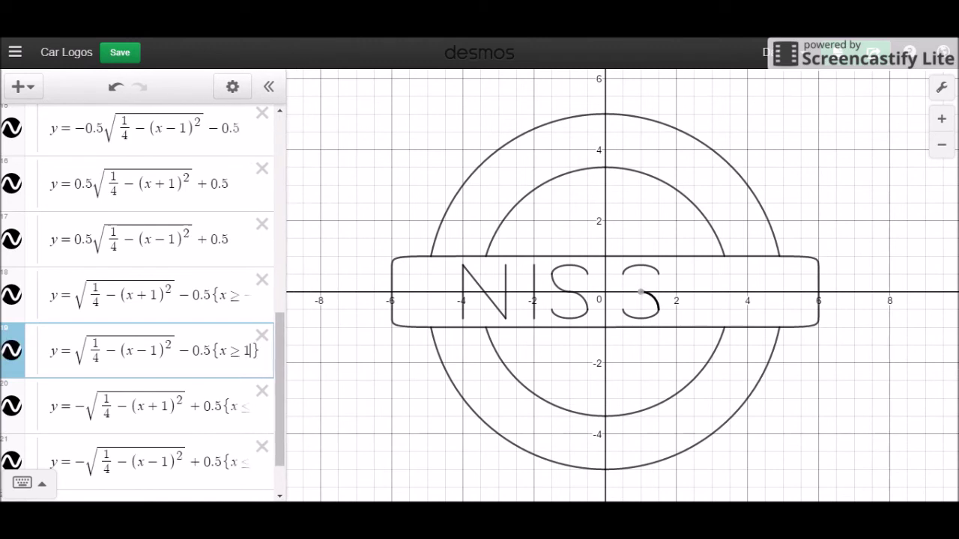
# Step: Set the domain restriction of the second S's upper middle arc, y = -√(1/4 - (x - 1)^2) + 0.5, to {x ≤ 1}
pyautogui.click(192, 454)
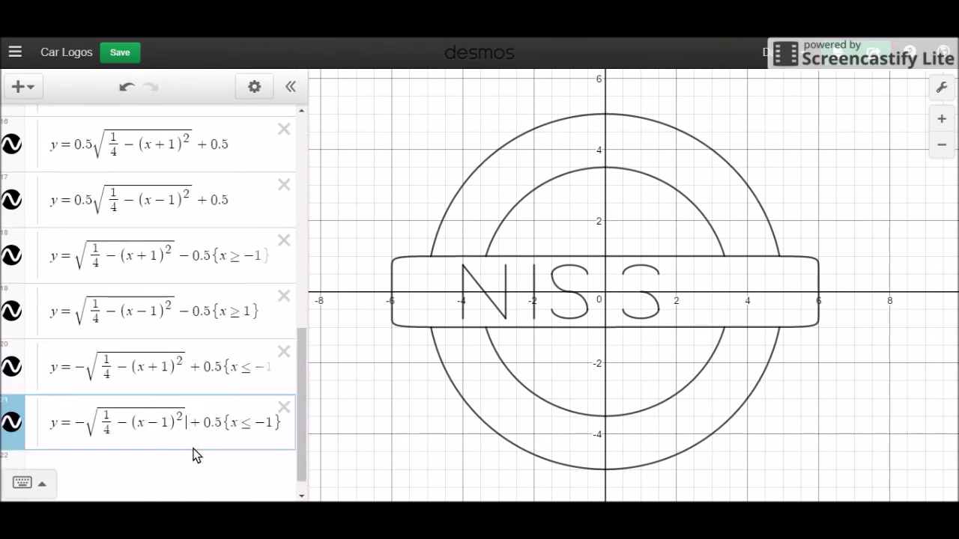
pyautogui.click(266, 424)
pyautogui.press('BackSpace')
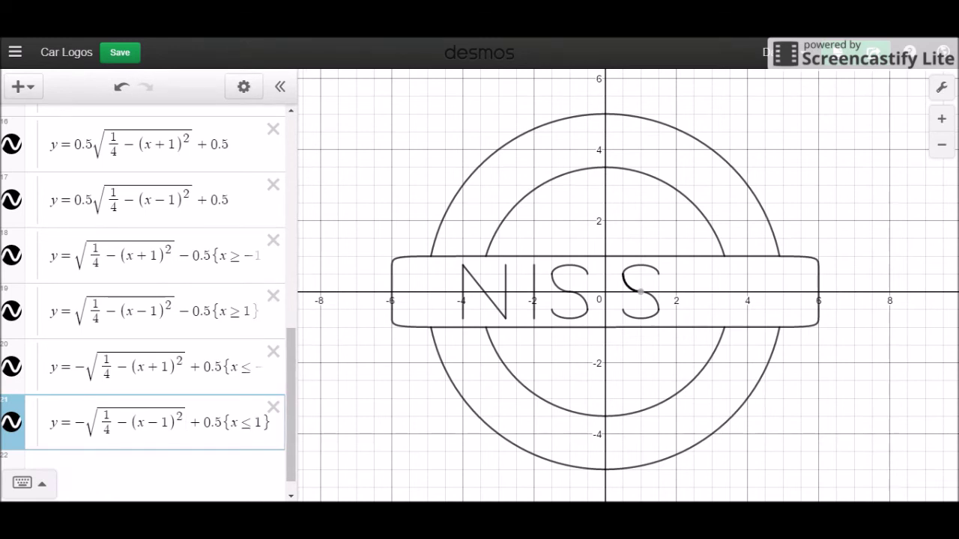
# Step: Add the absolute-value equation y = -|x - 3| on a new line for the letter A
pyautogui.moveTo(293, 406); pyautogui.dragTo(290, 419)
pyautogui.click(171, 415)
pyautogui.press('Return')
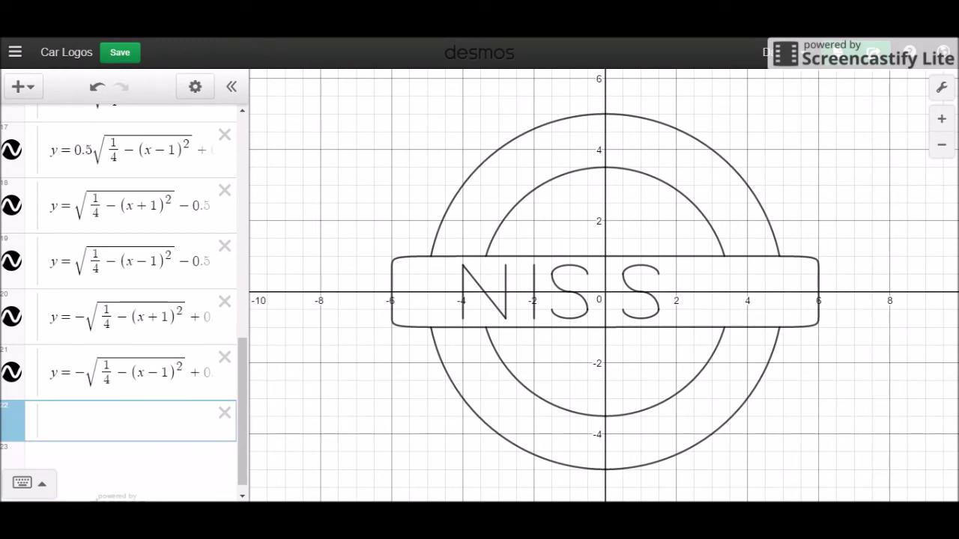
pyautogui.write('y=-|x+3|')
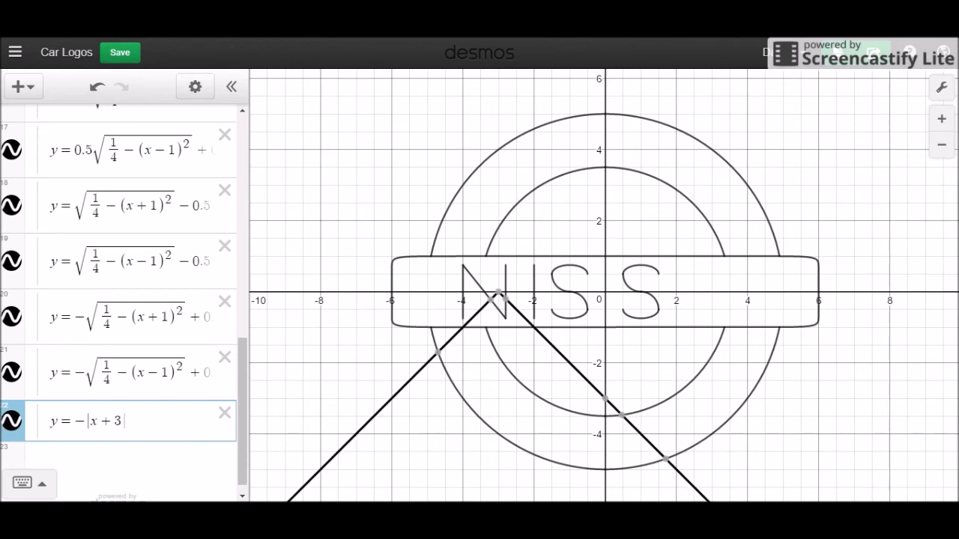
pyautogui.press('BackSpace')
pyautogui.press('BackSpace')
pyautogui.write('-3')
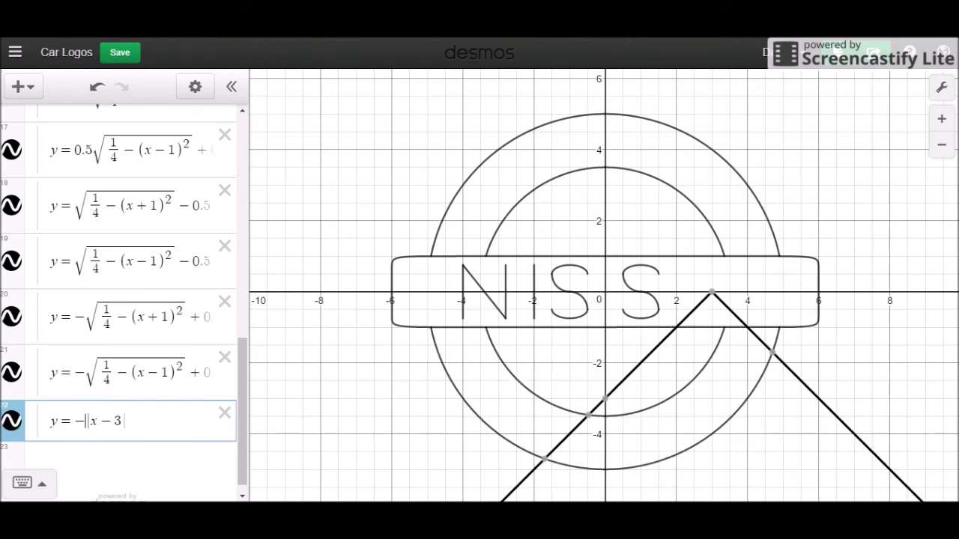
# Step: Steepen and shift the letter A's graph by changing its equation to y = -2|x - 2.5|
pyautogui.write('2')
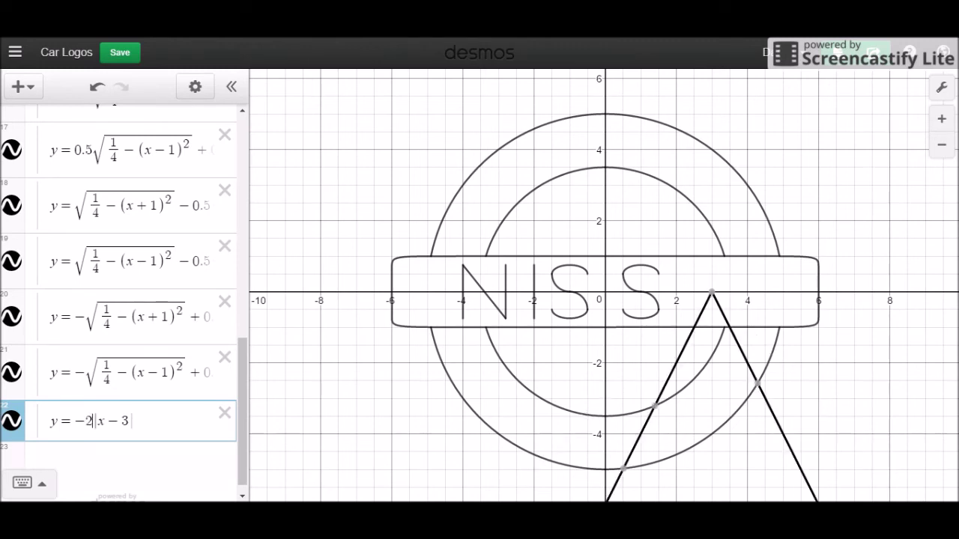
pyautogui.press('Right')
pyautogui.press('Right')
pyautogui.hotkey('shift', 'Right')
pyautogui.press('BackSpace')
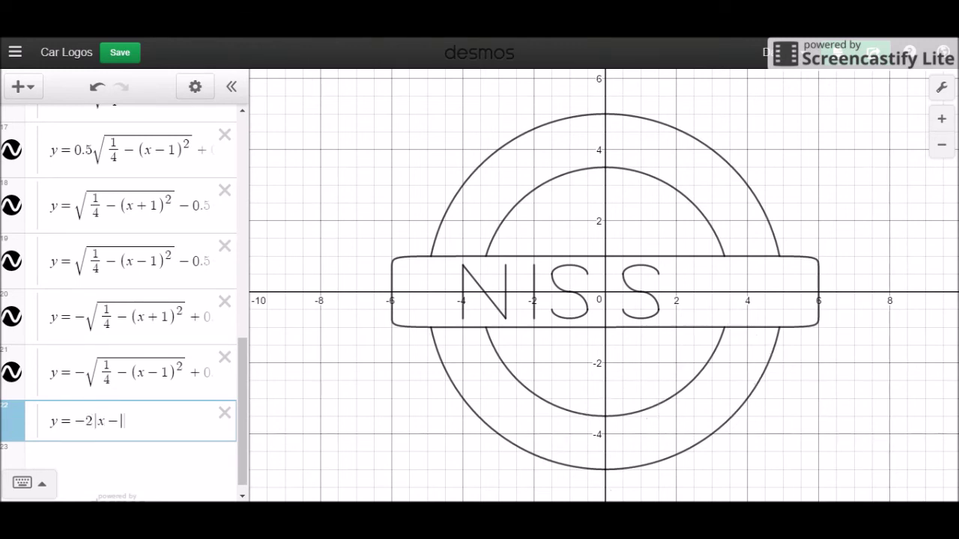
pyautogui.write('22.5')
pyautogui.press('BackSpace')
pyautogui.press('BackSpace')
pyautogui.press('BackSpace')
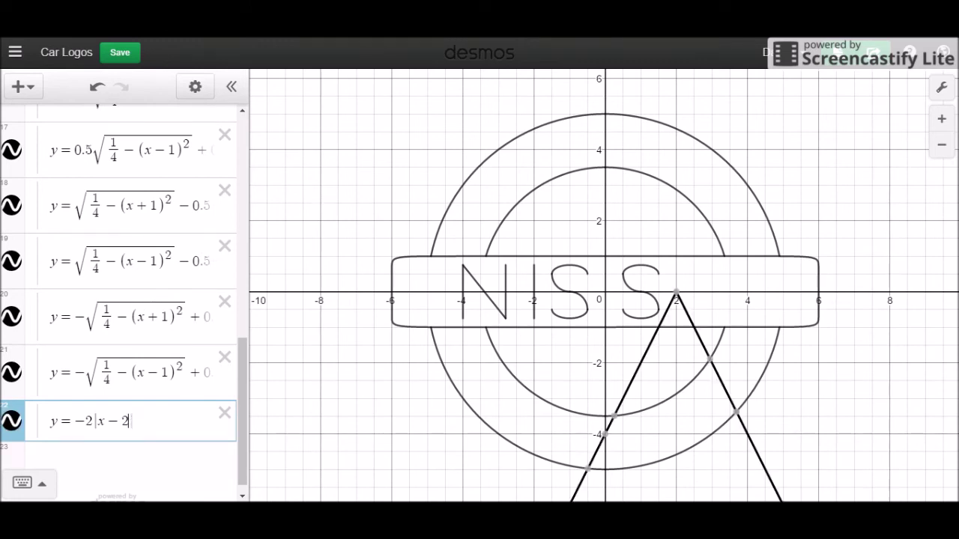
pyautogui.write('.5')
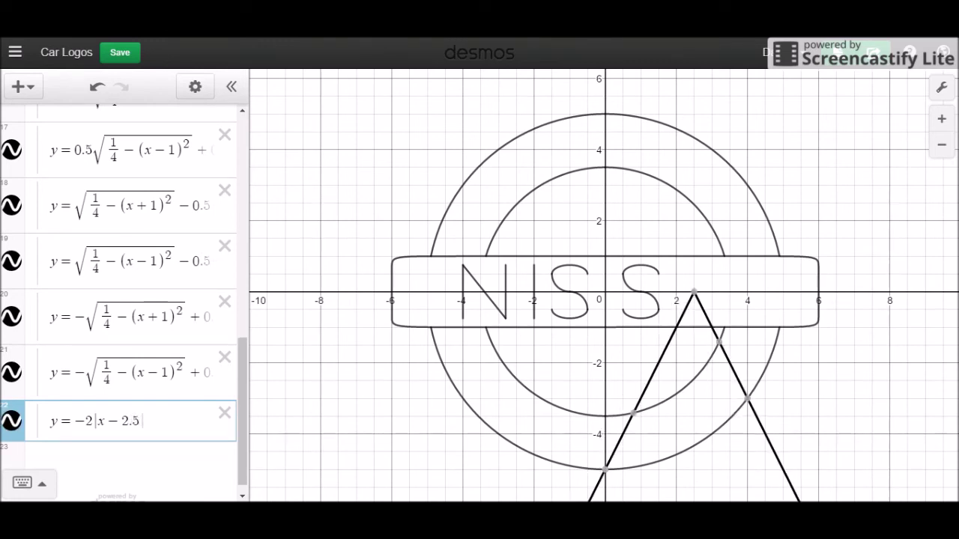
# Step: Raise the A's peak by 0.75 and set its horizontal shift to 2.75, giving y = -2|x - 2.75| + 0.75
pyautogui.write('| + 0.')
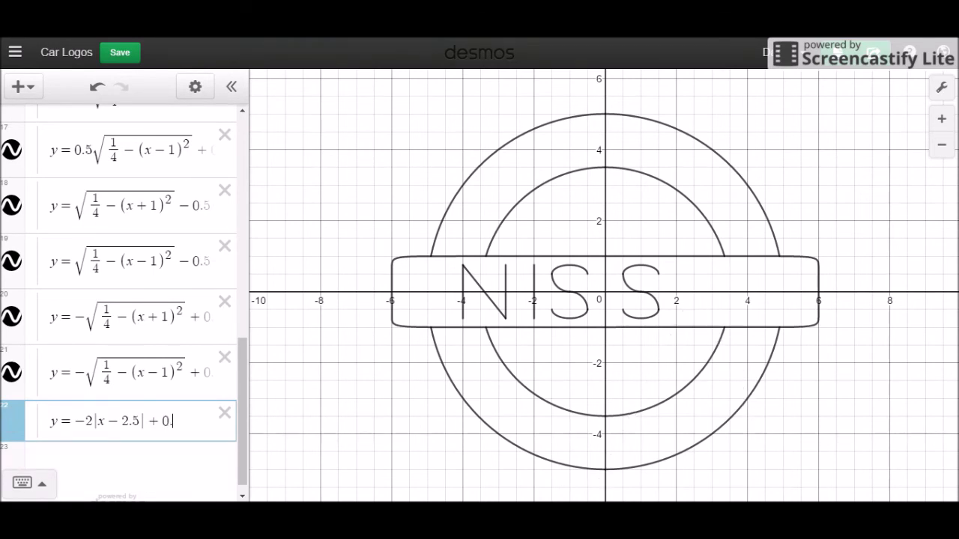
pyautogui.write('75')
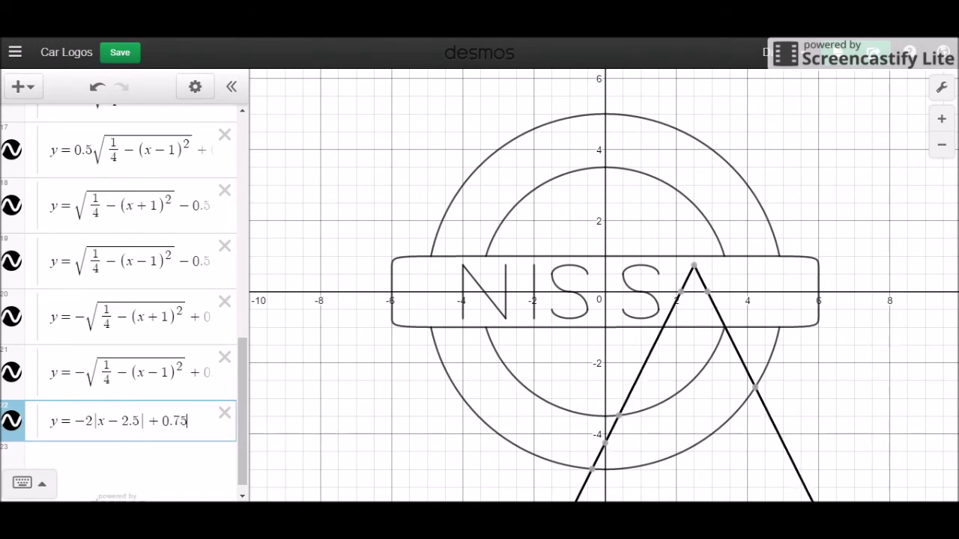
pyautogui.click(132, 421)
pyautogui.write('7')
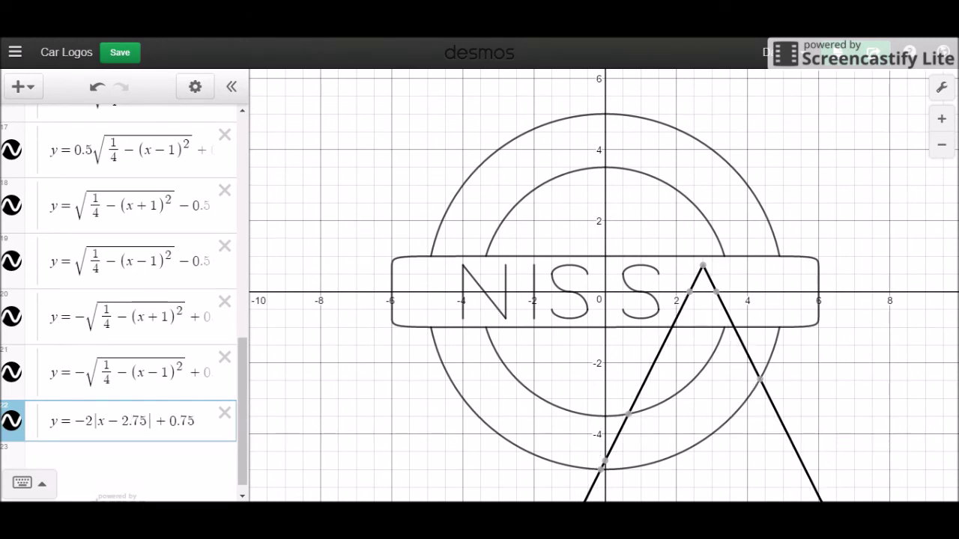
# Step: Restrict the A's absolute-value graph to the letter height with the condition {-0.75 ≤ y ≤ 0.75}
pyautogui.click(197, 419)
pyautogui.write('-0.75')
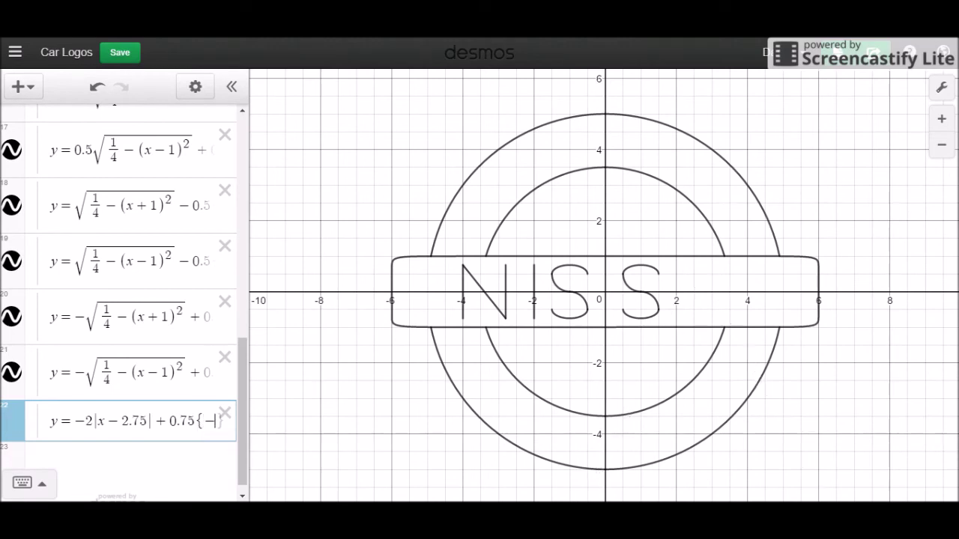
pyautogui.write('<=y')
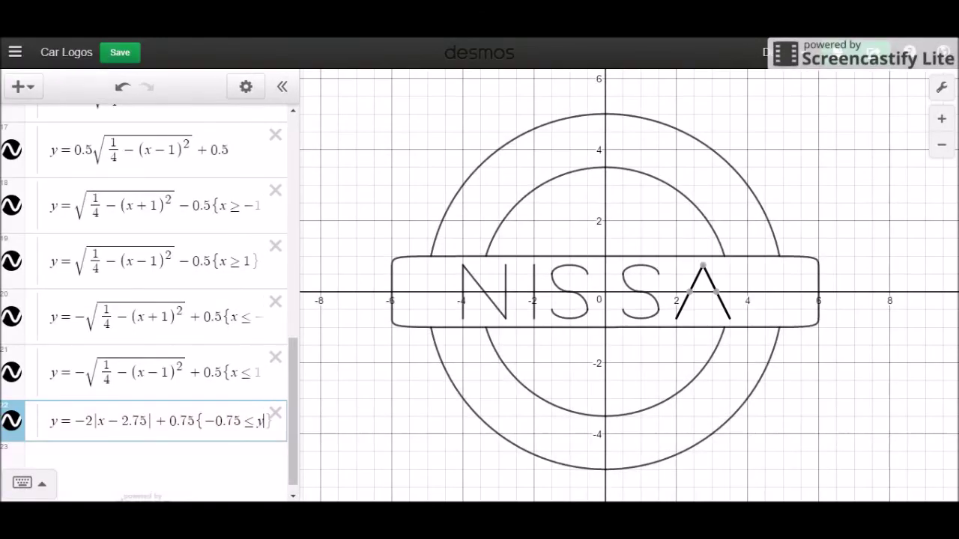
pyautogui.write('<=0')
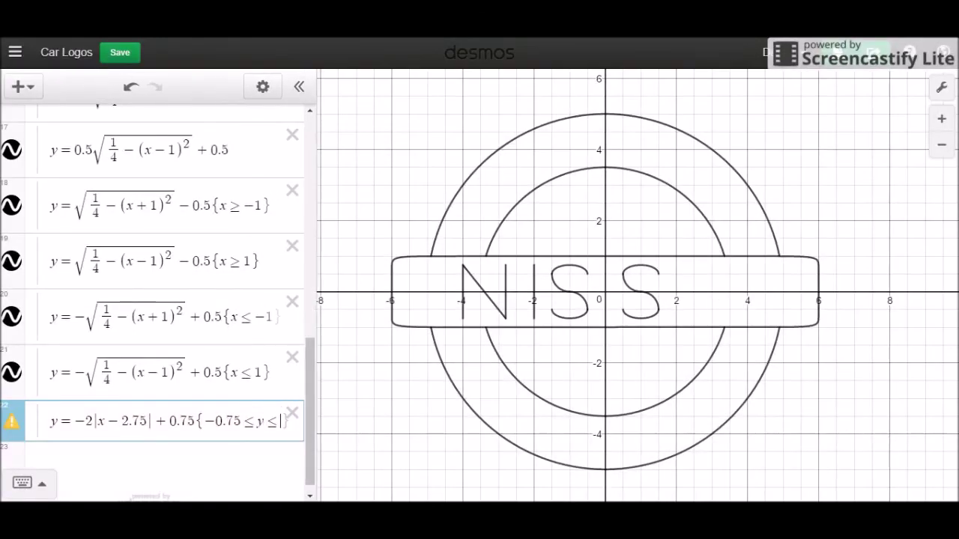
pyautogui.write('.75}')
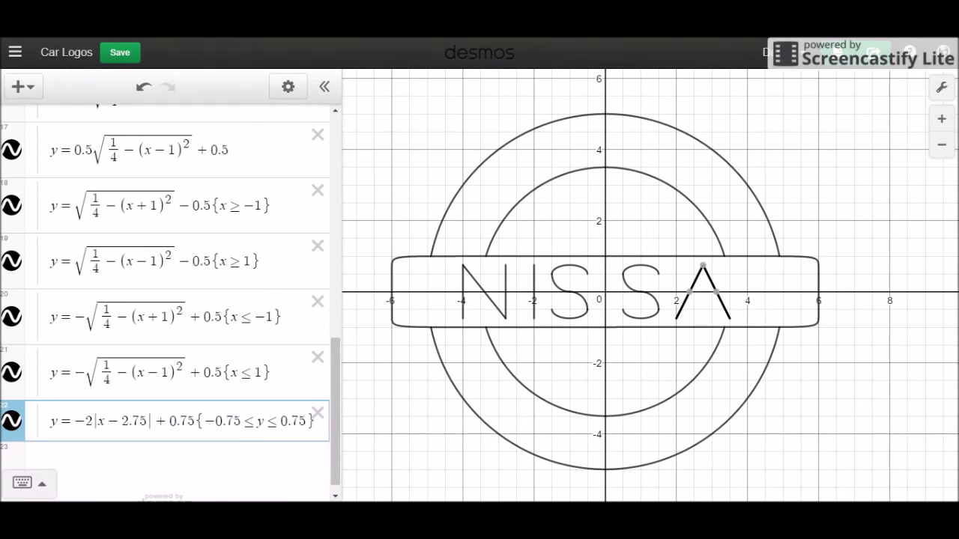